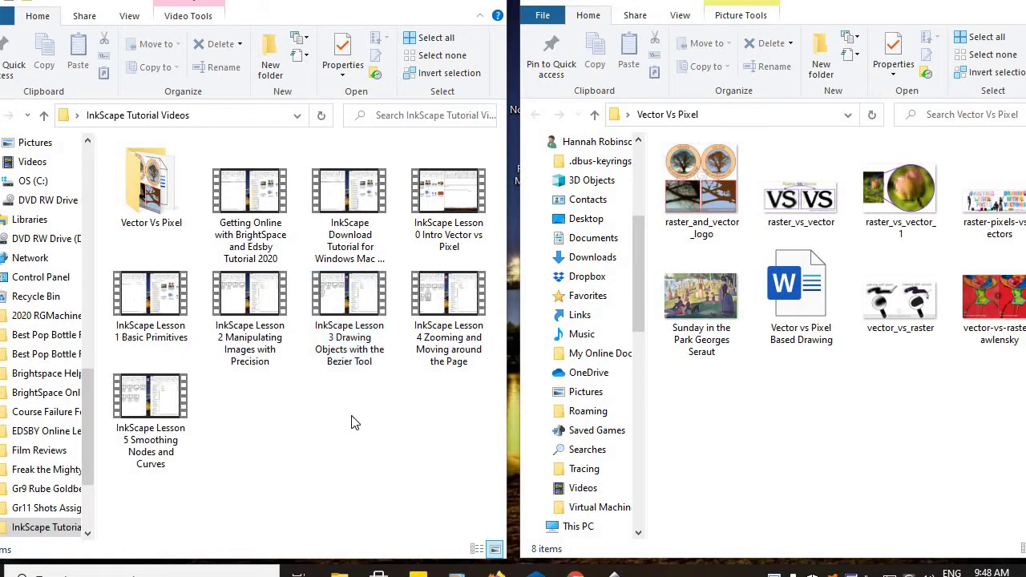
Step: Switch from File Explorer to the Inkscape window showing the Canadian flag drawing
left_click(614, 572)
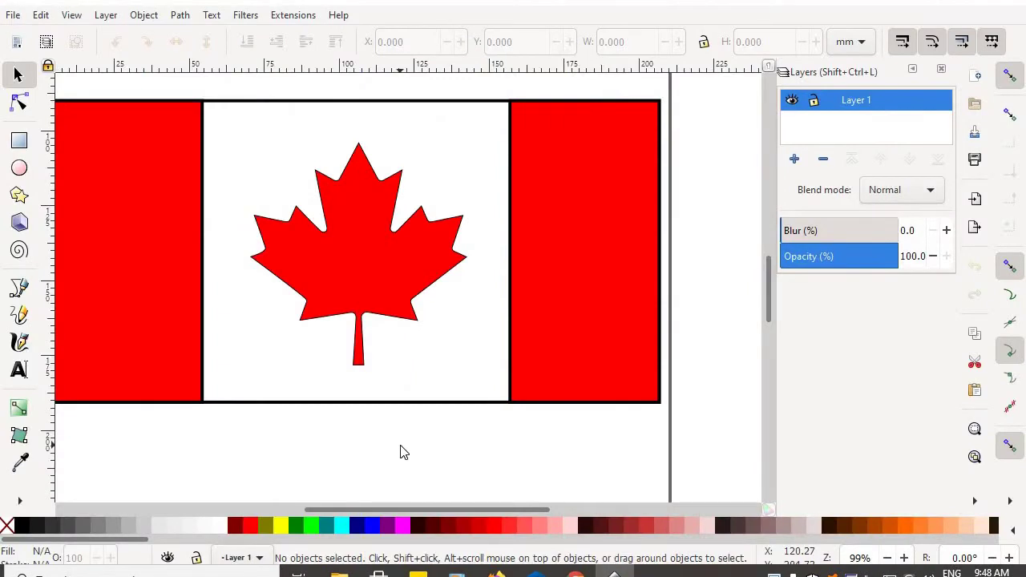
Step: Zoom to show the page, flag and two loose maple leaves, then select the centre leaf
scroll(405, 451, "down", 2)
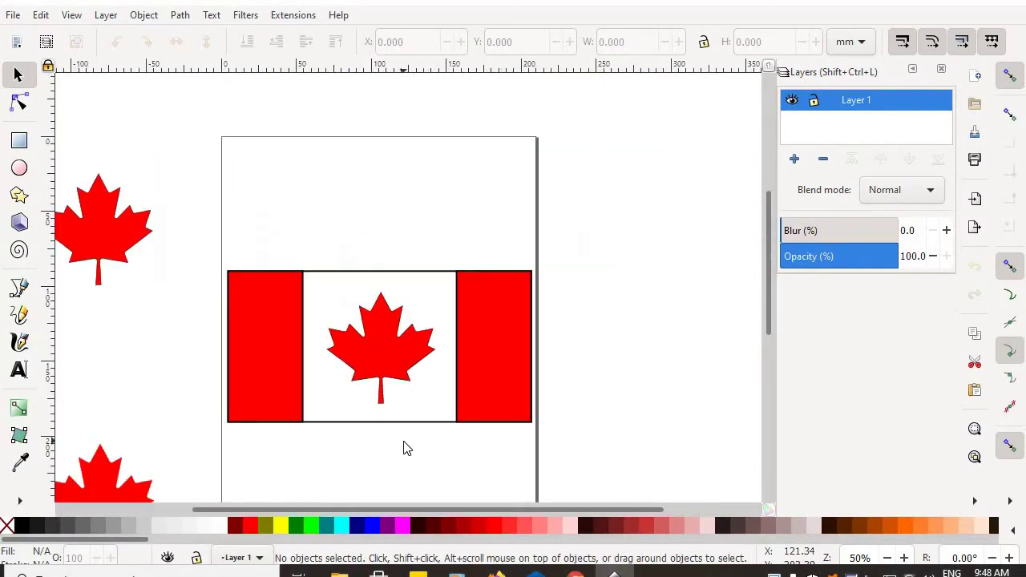
scroll(405, 451, "down", 2)
scroll(477, 274, "down", 2)
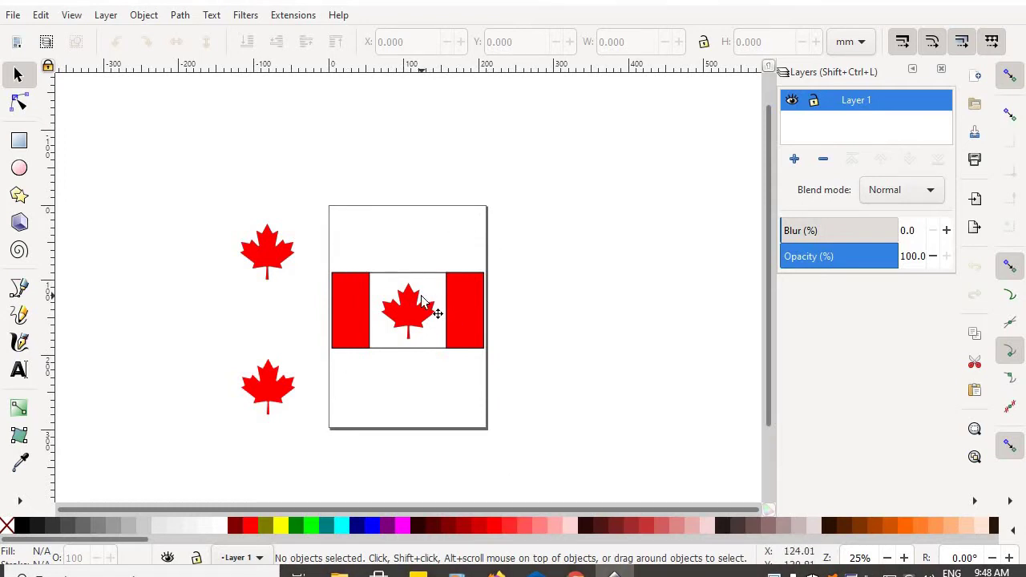
scroll(400, 269, "down", 4)
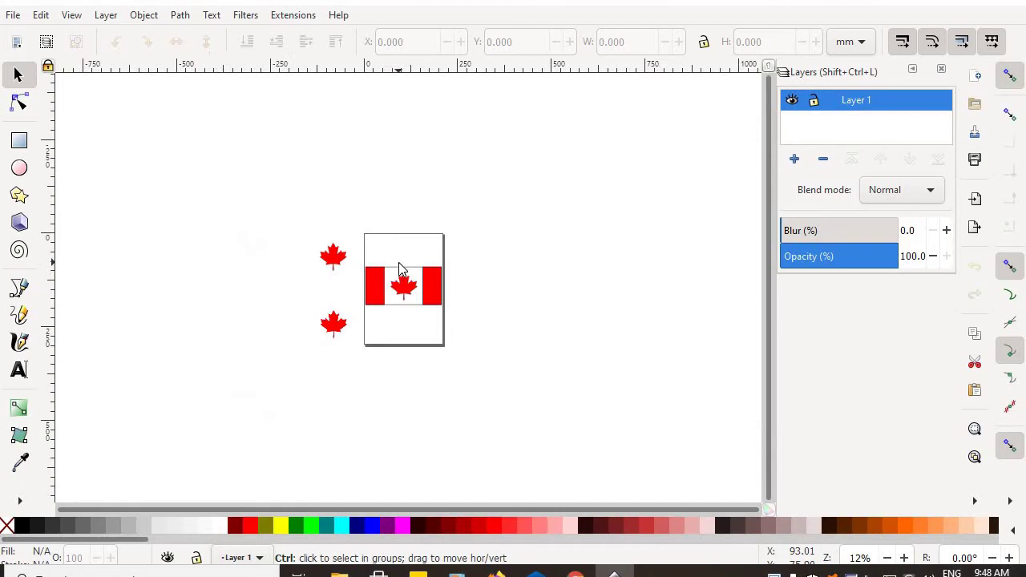
scroll(400, 269, "down", 4)
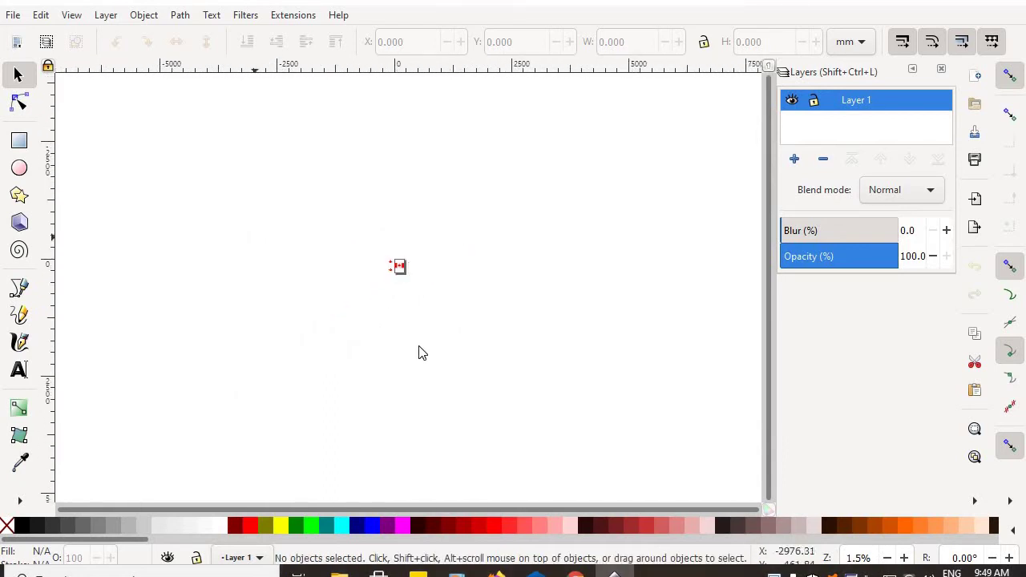
scroll(408, 273, "up", 4)
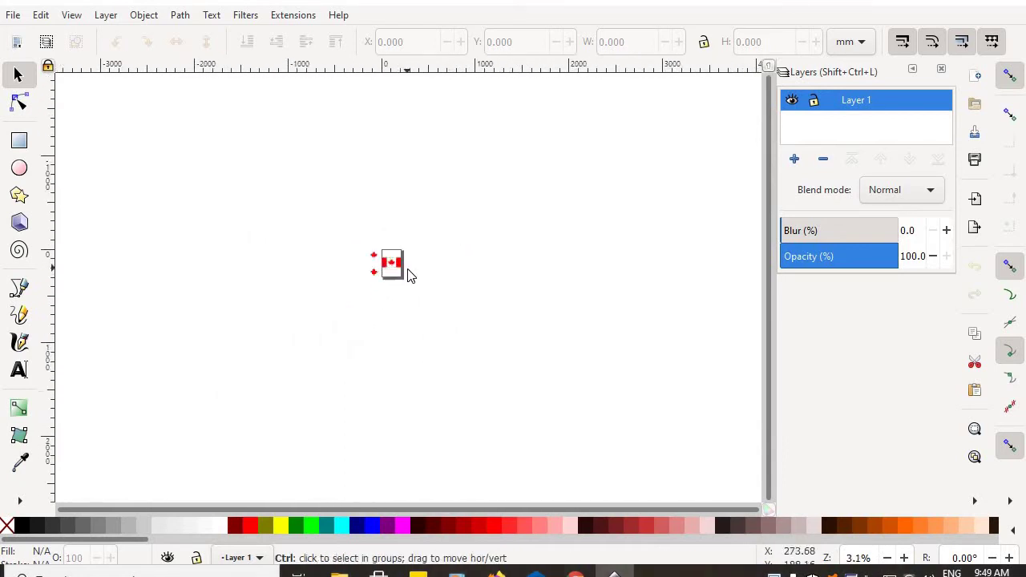
scroll(365, 287, "up", 3)
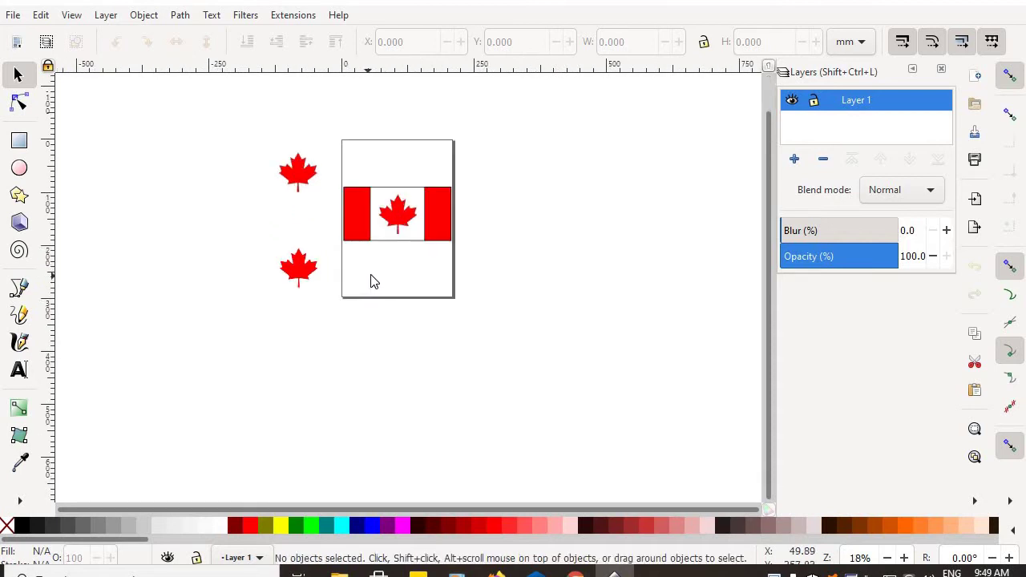
left_click(395, 213)
Step: Select all four flag parts and drag them left off the page beside the maple leaves
left_click_drag(359, 188, 335, 171)
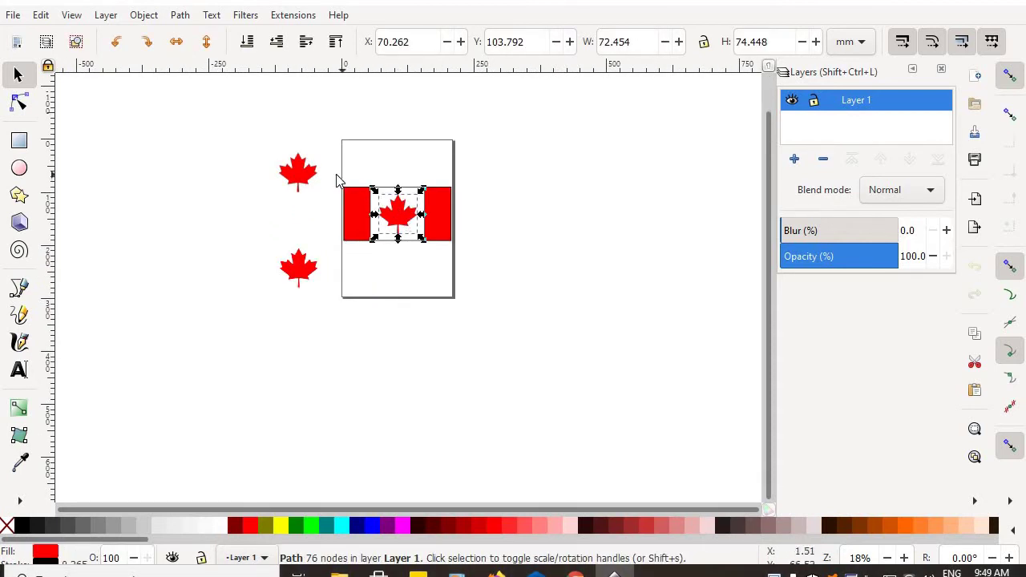
left_click_drag(514, 268, 335, 170)
left_click_drag(462, 222, 255, 170)
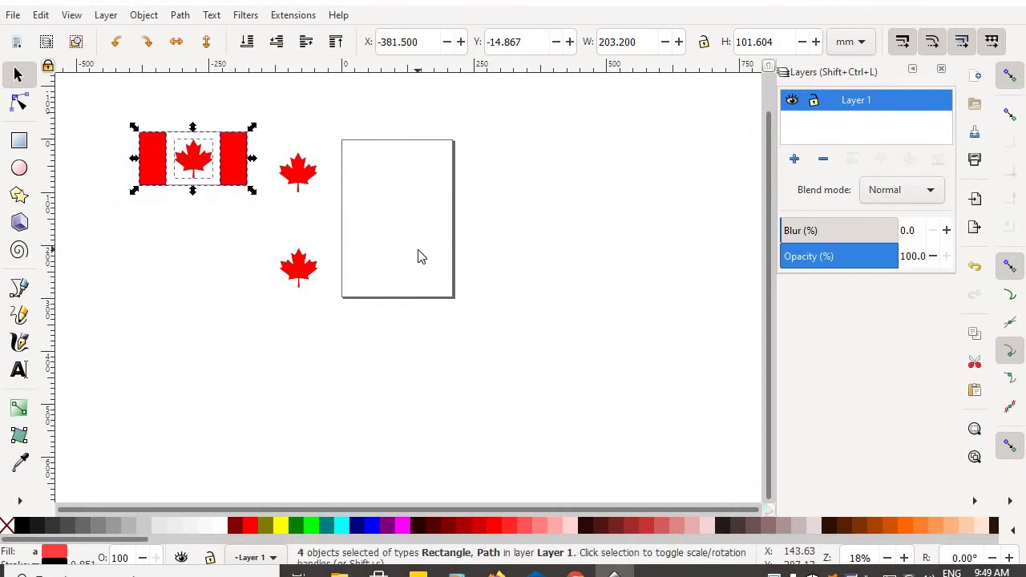
left_click_drag(380, 275, 334, 291)
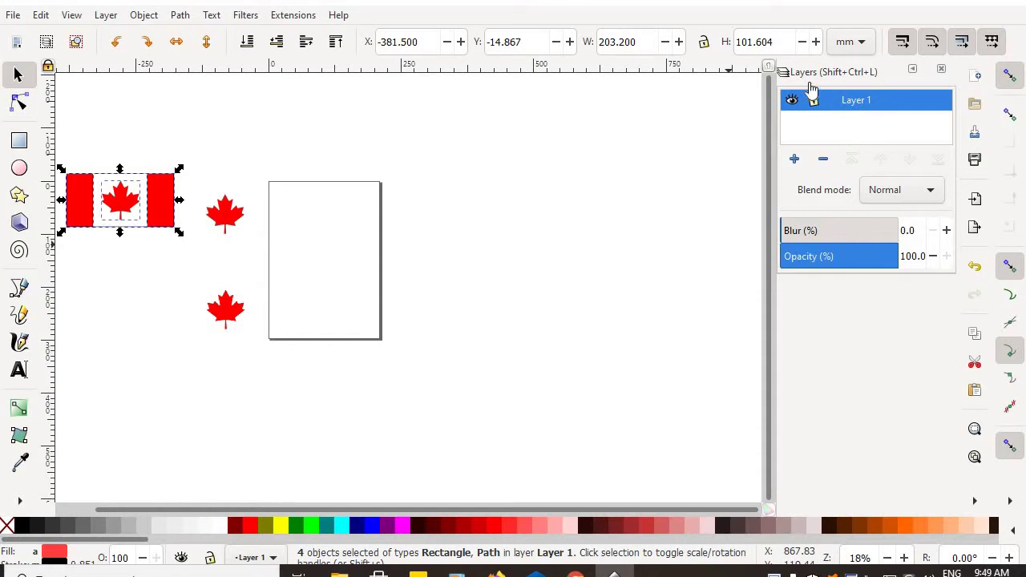
left_click(105, 15)
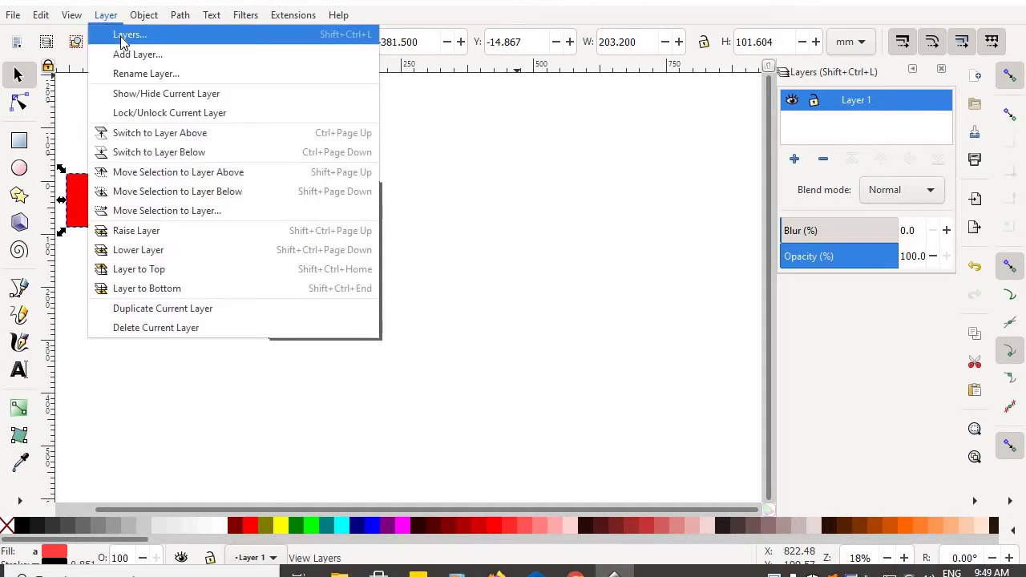
left_click(122, 39)
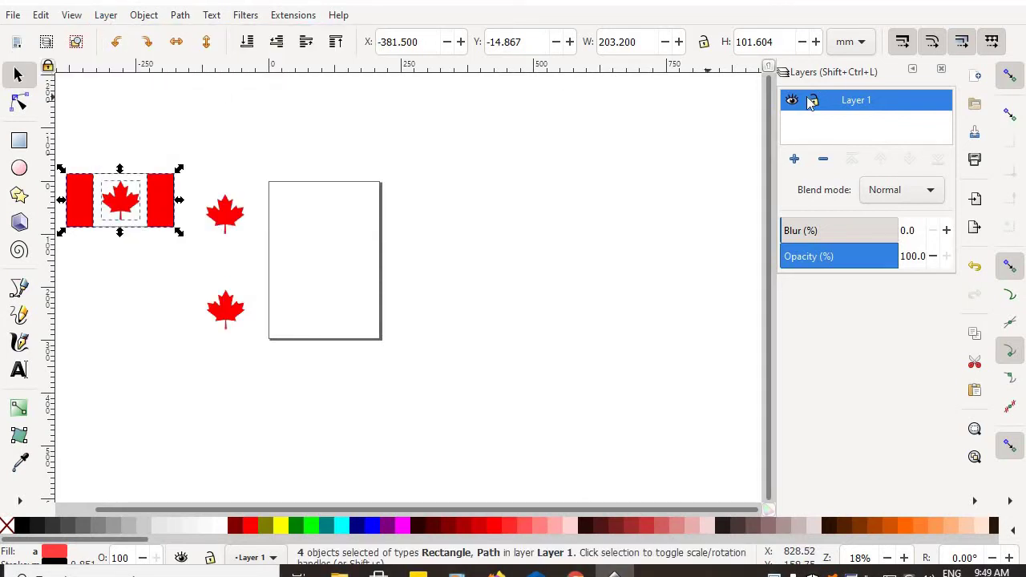
left_click(942, 69)
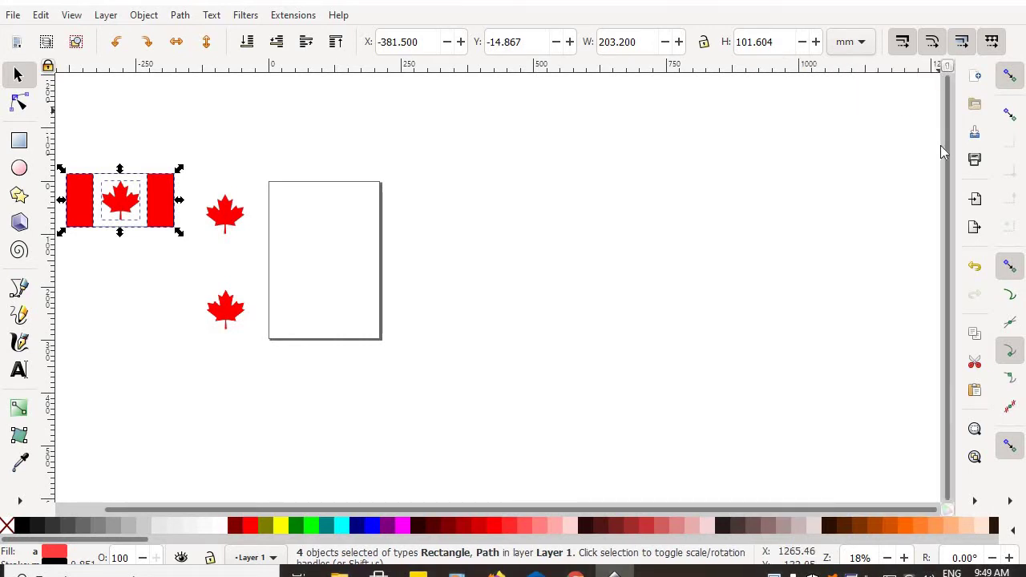
left_click(107, 17)
left_click(126, 36)
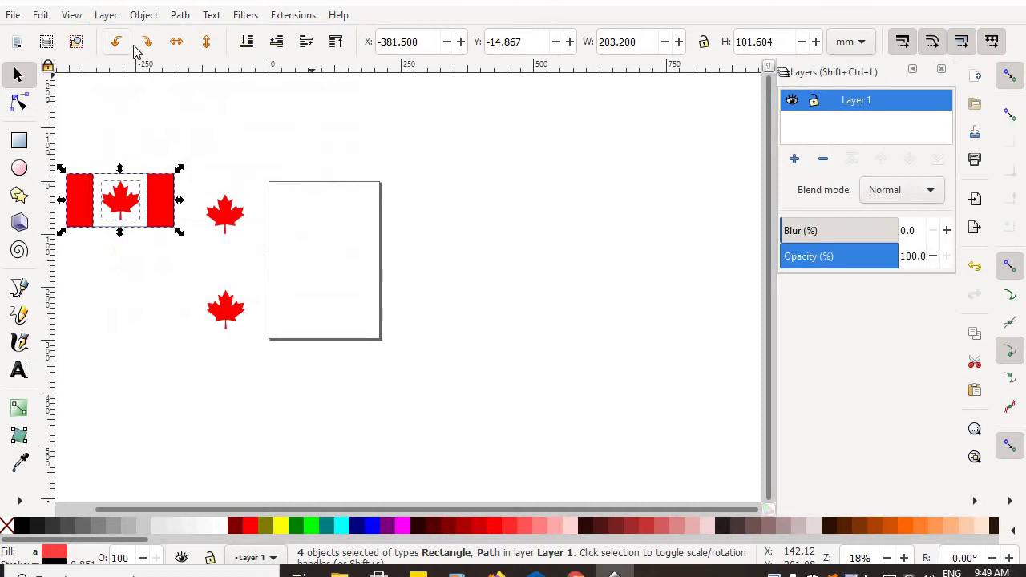
left_click(792, 102)
left_click(793, 102)
left_click(792, 101)
left_click(792, 102)
left_click(792, 102)
left_click(793, 102)
left_click(814, 102)
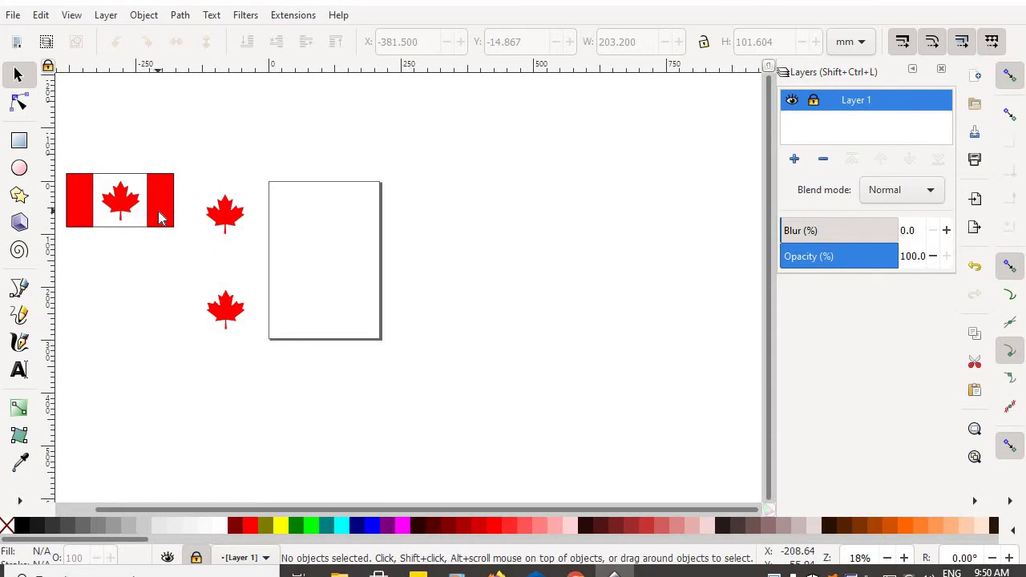
left_click(814, 101)
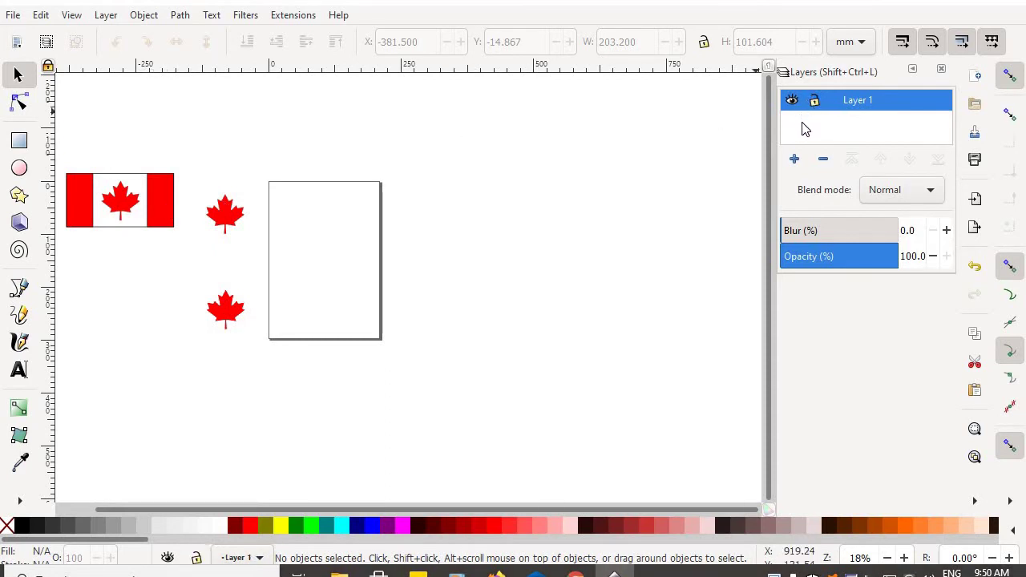
Step: Rename Layer 1 to 'Canadian Flag' in the Layers panel
double_click(862, 100)
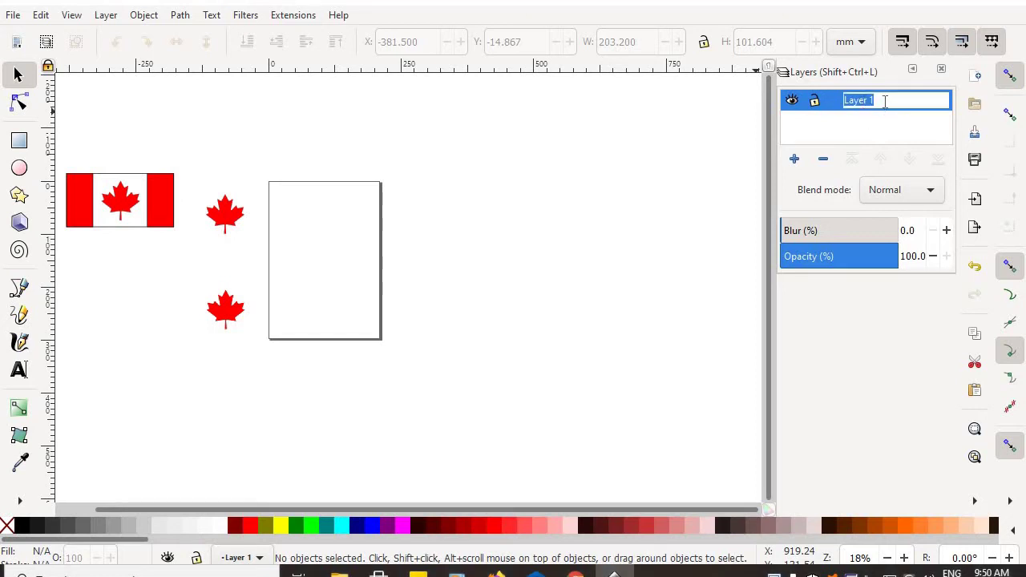
type("Canadian Flag")
key("Return")
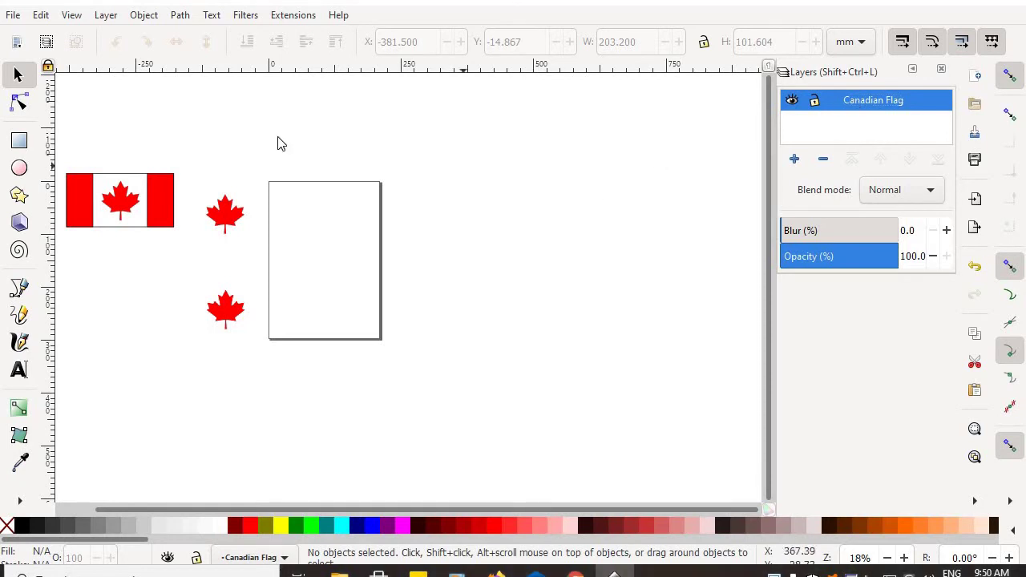
left_click(19, 141)
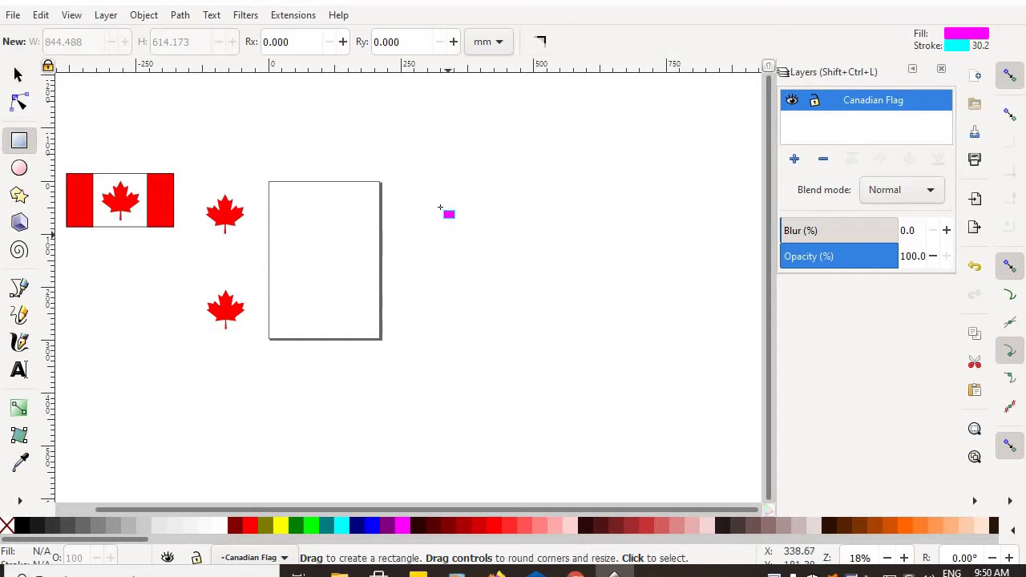
Step: Draw a rectangle, an overlapping circle and a six-pointed star to the right of the page
mouse_move(439, 186)
left_mouse_down()
mouse_move(548, 295)
mouse_move(584, 305)
left_mouse_up()
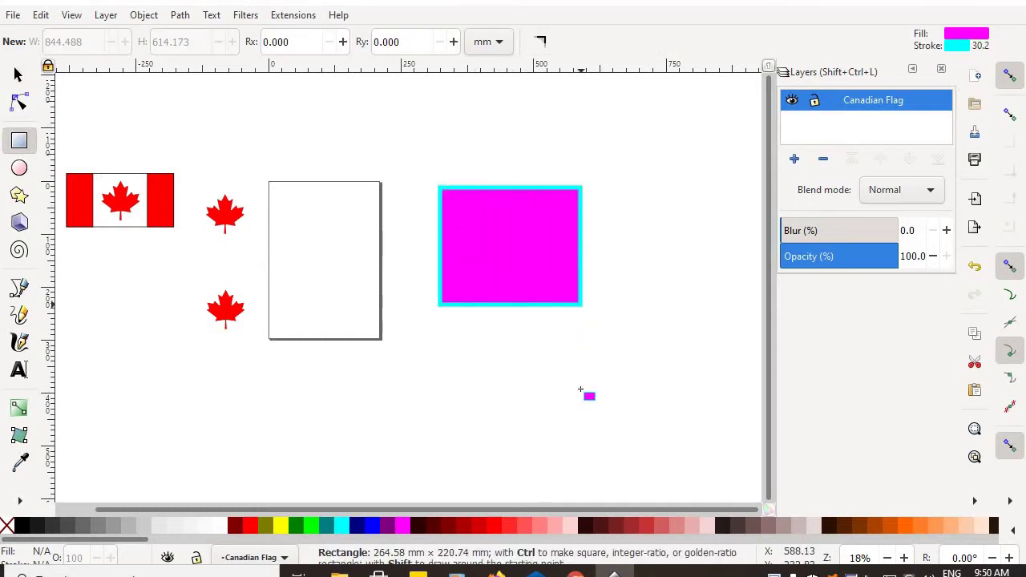
left_click(21, 170)
left_click_drag(550, 155, 669, 278)
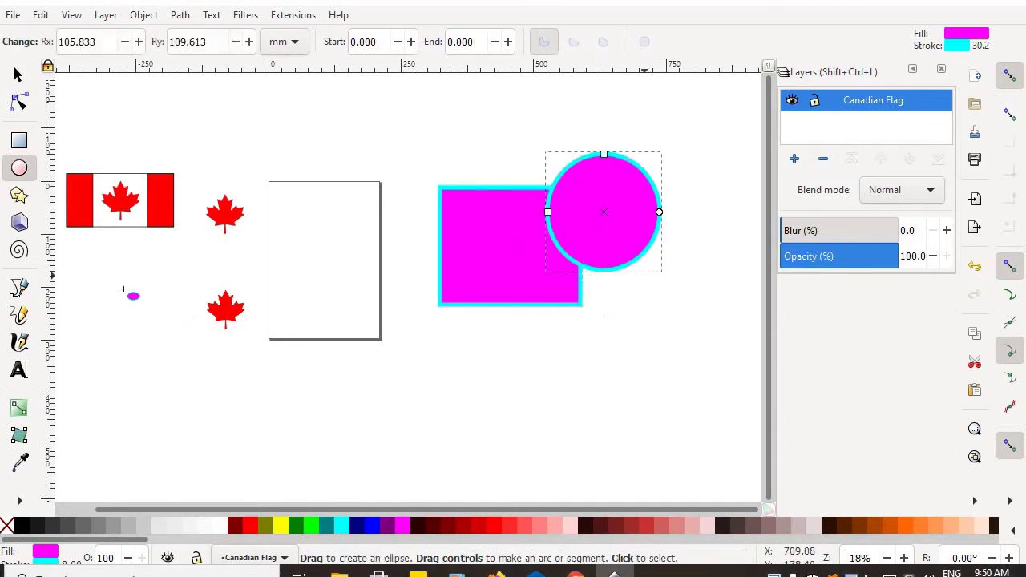
left_click(19, 196)
left_click_drag(545, 223, 580, 305)
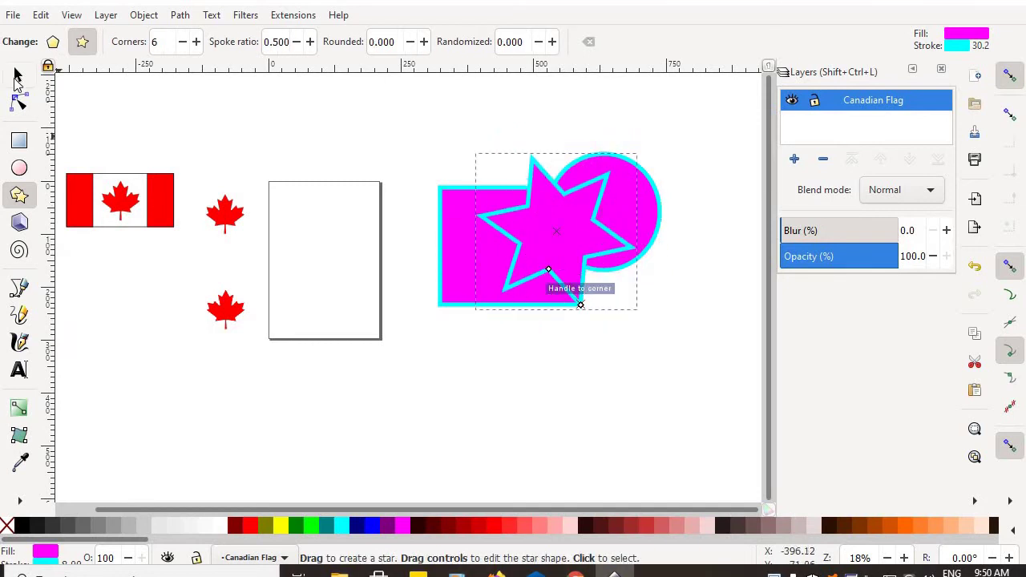
Step: Move the star down-right and the rectangle left next to the page
left_click(17, 76)
left_click_drag(554, 264, 591, 300)
left_click(462, 249)
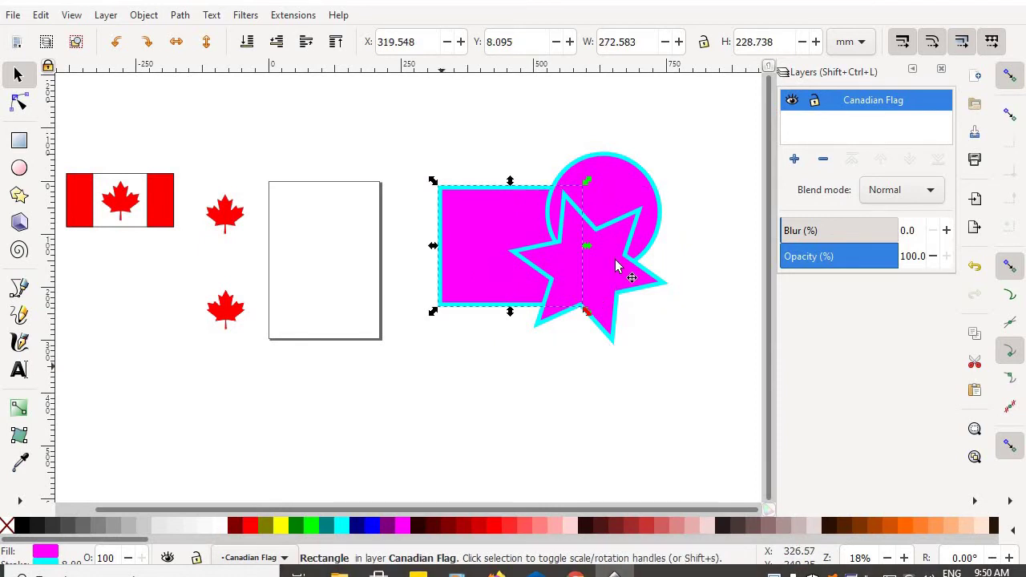
left_click(648, 202)
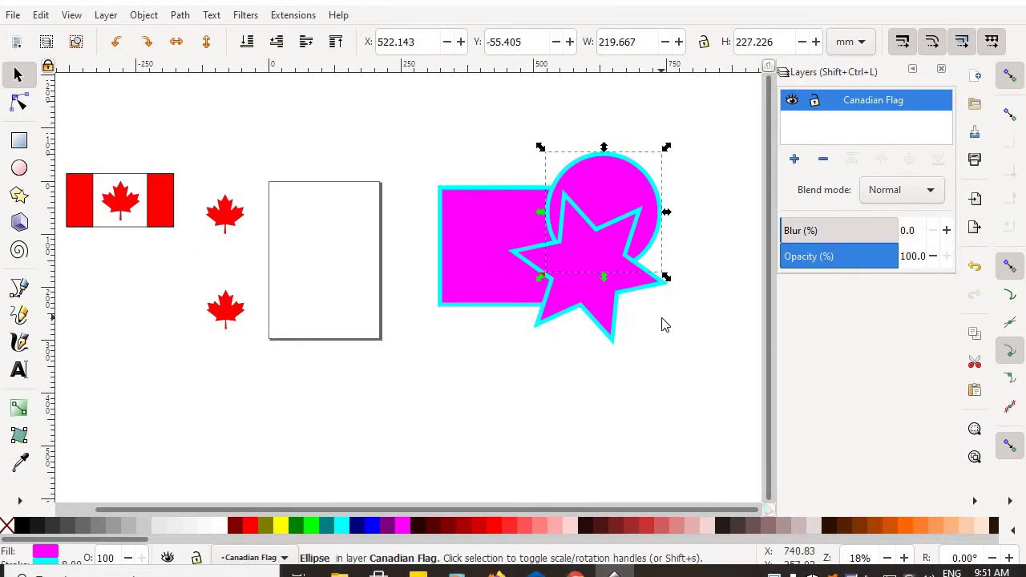
left_click(611, 320)
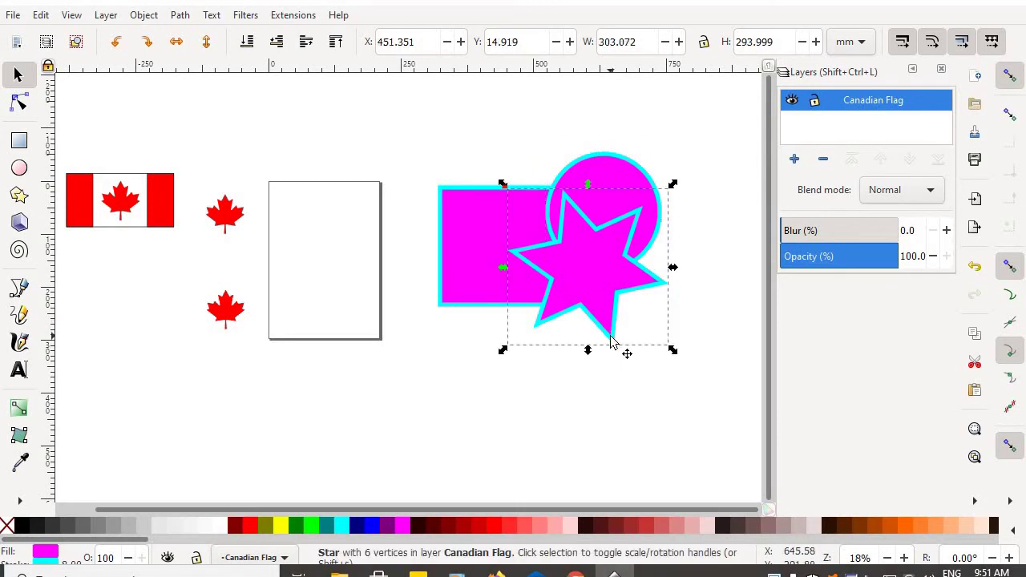
left_click(462, 292)
left_click_drag(463, 292, 411, 251)
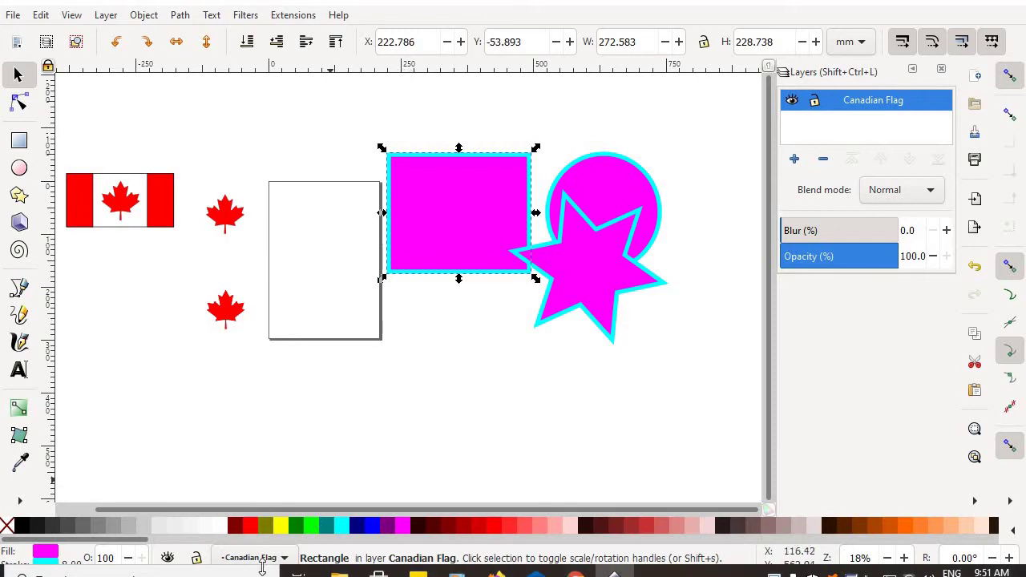
Step: Fill the rectangle with navy blue
right_click(380, 524)
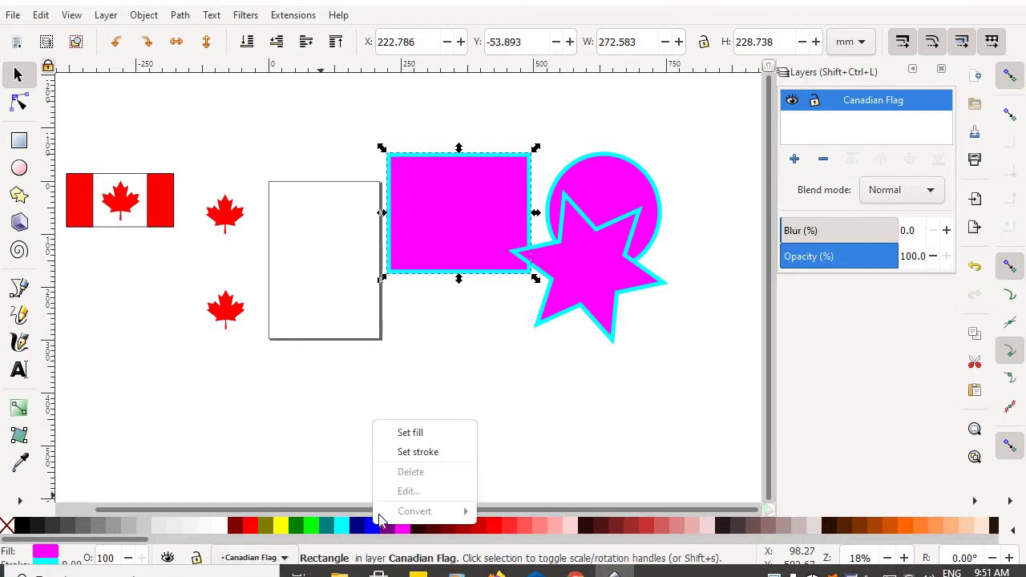
left_click(409, 433)
left_click(454, 358)
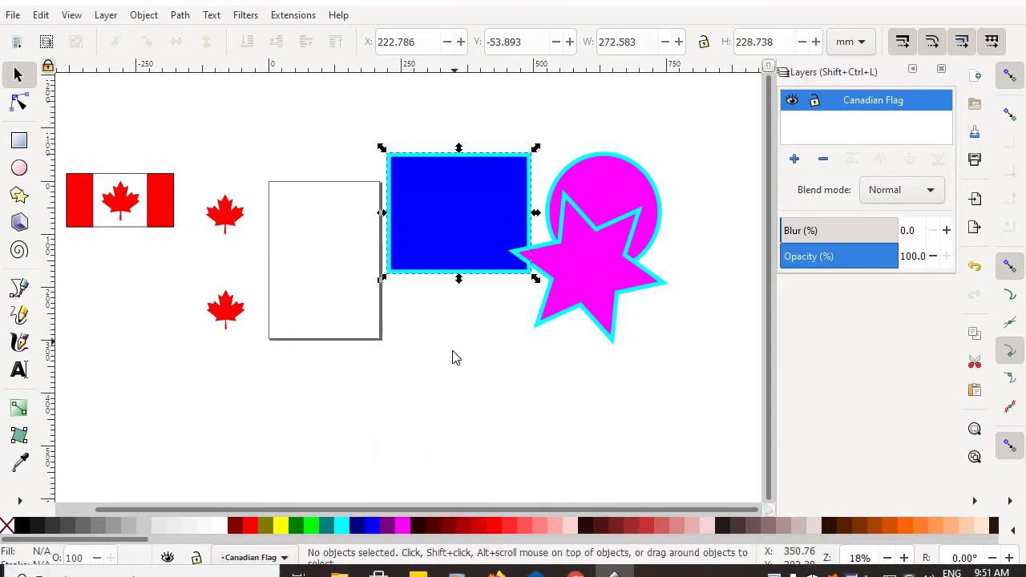
Step: Give the circle a yellow outline and olive fill, and move it over the blue square
left_click(623, 169)
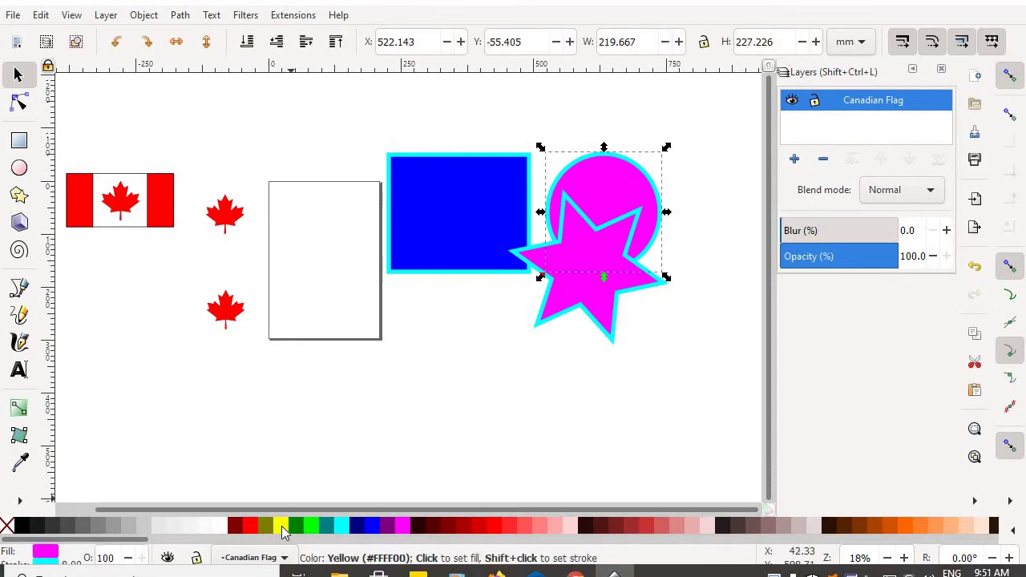
right_click(267, 527)
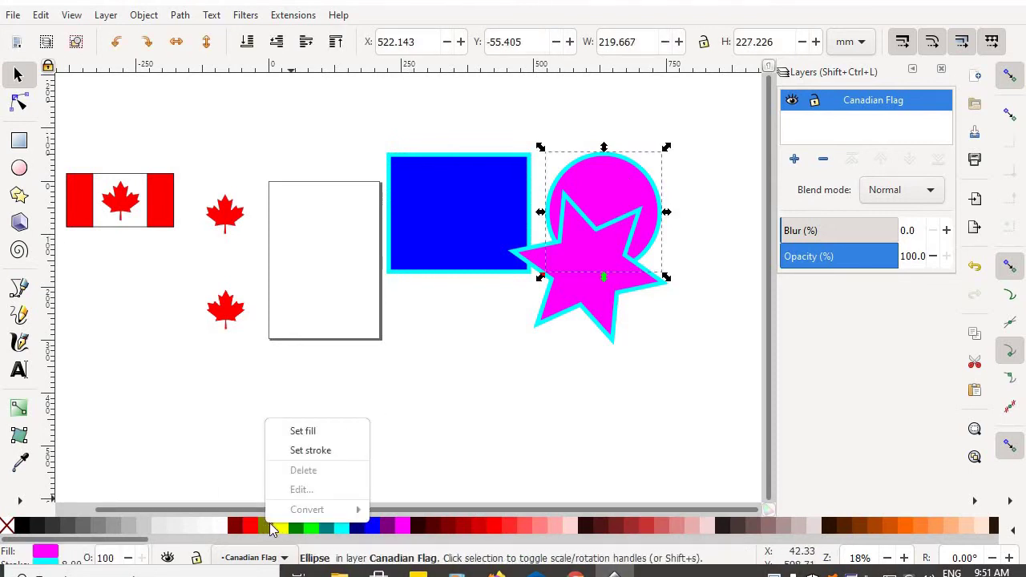
left_click(280, 531)
right_click(281, 529)
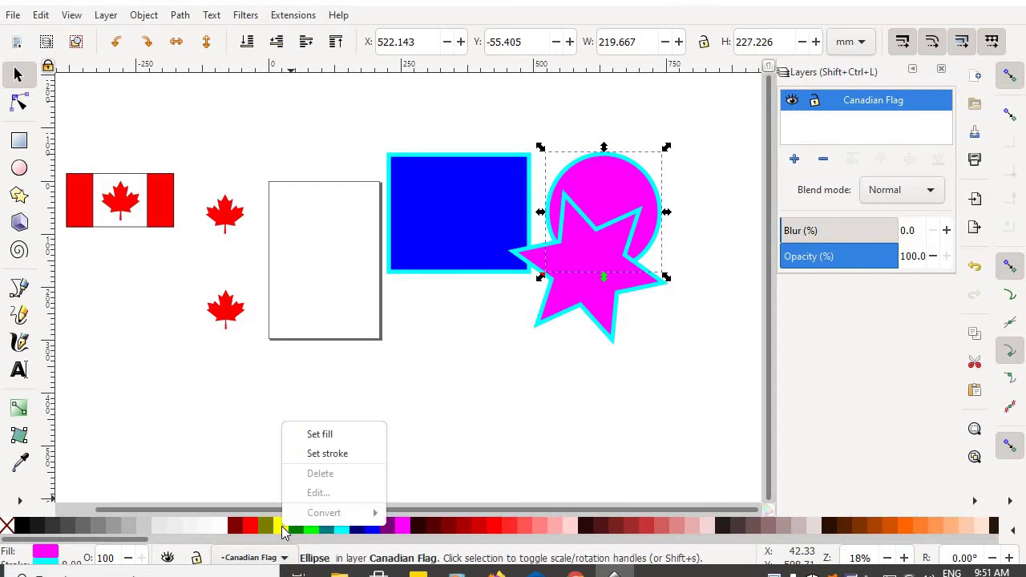
left_click(337, 461)
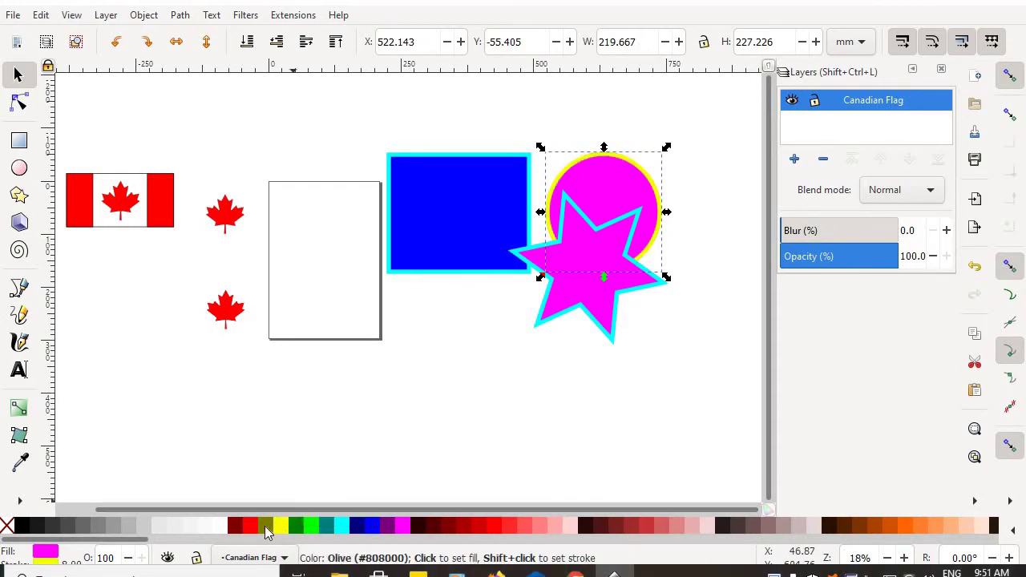
right_click(265, 528)
left_click(305, 434)
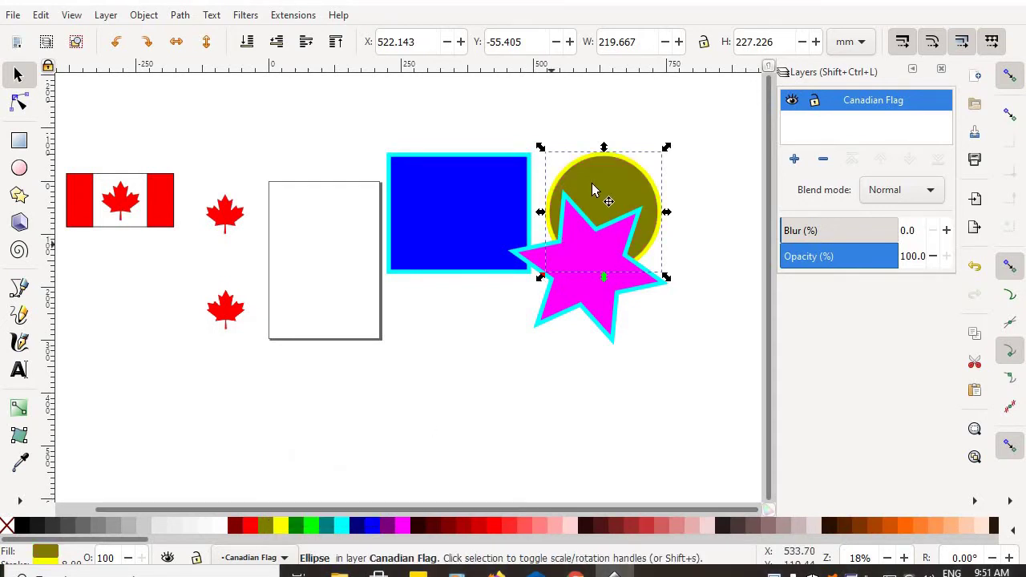
left_click_drag(593, 182, 459, 232)
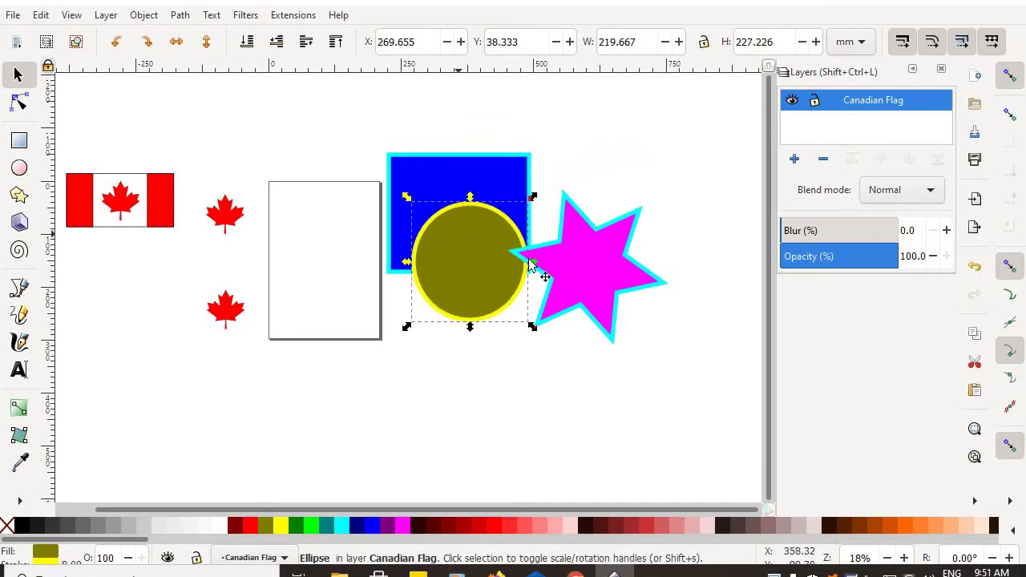
Step: Give the star a lime outline and green fill, and move it to overlap the circle
left_click(589, 281)
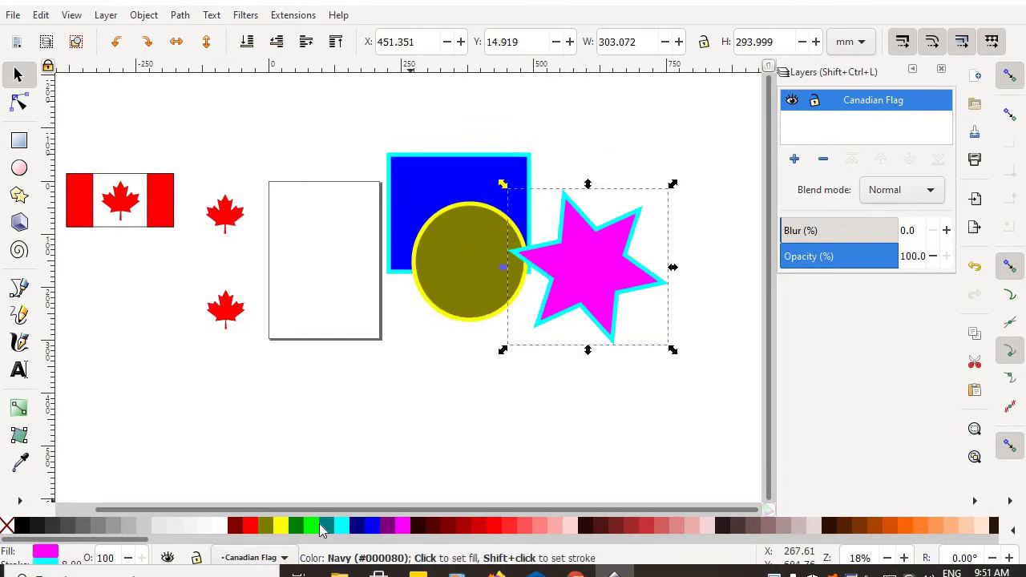
right_click(313, 532)
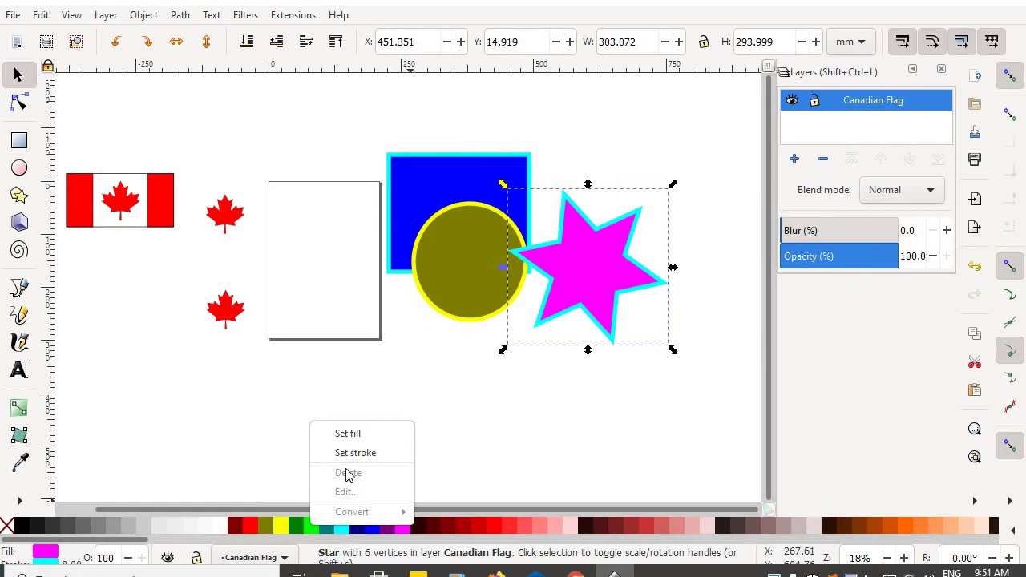
left_click(355, 454)
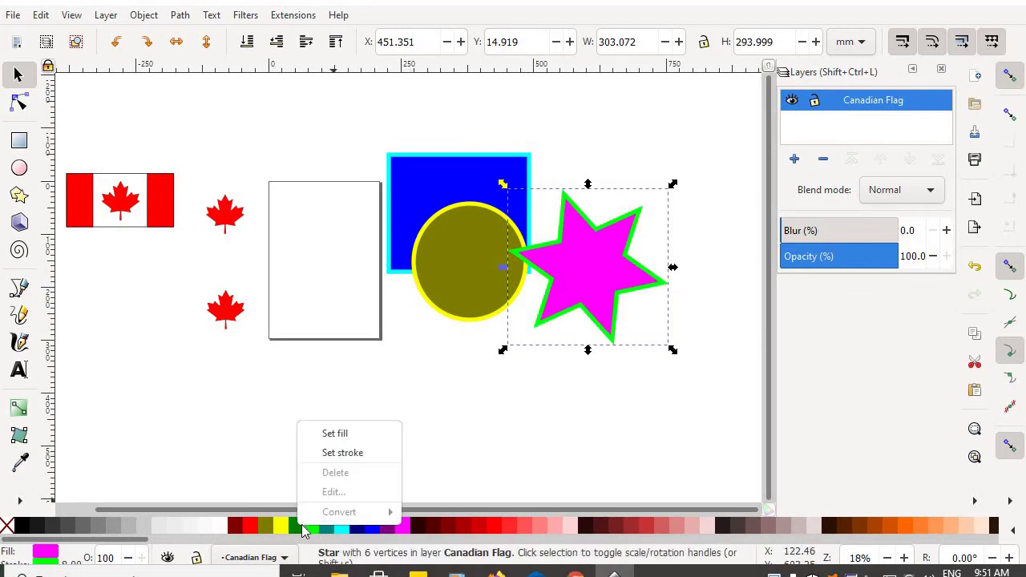
left_click(350, 434)
left_click_drag(598, 284, 558, 311)
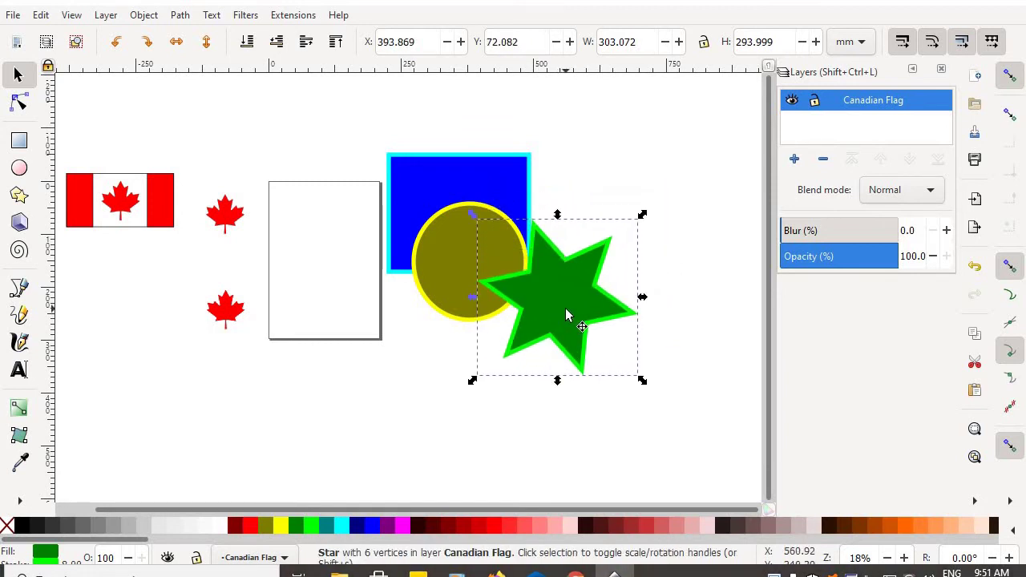
left_click_drag(544, 308, 510, 285)
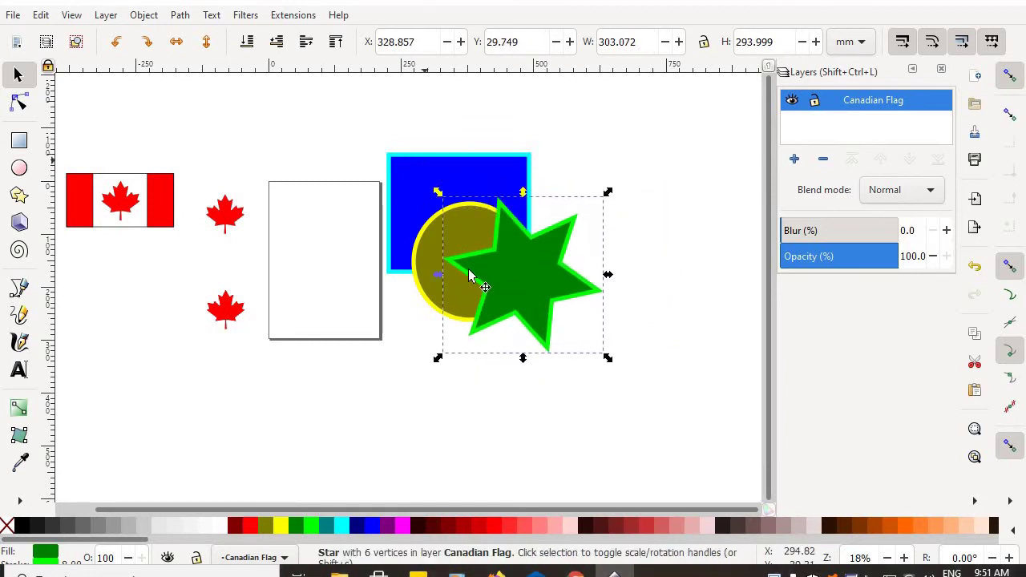
left_click(609, 150)
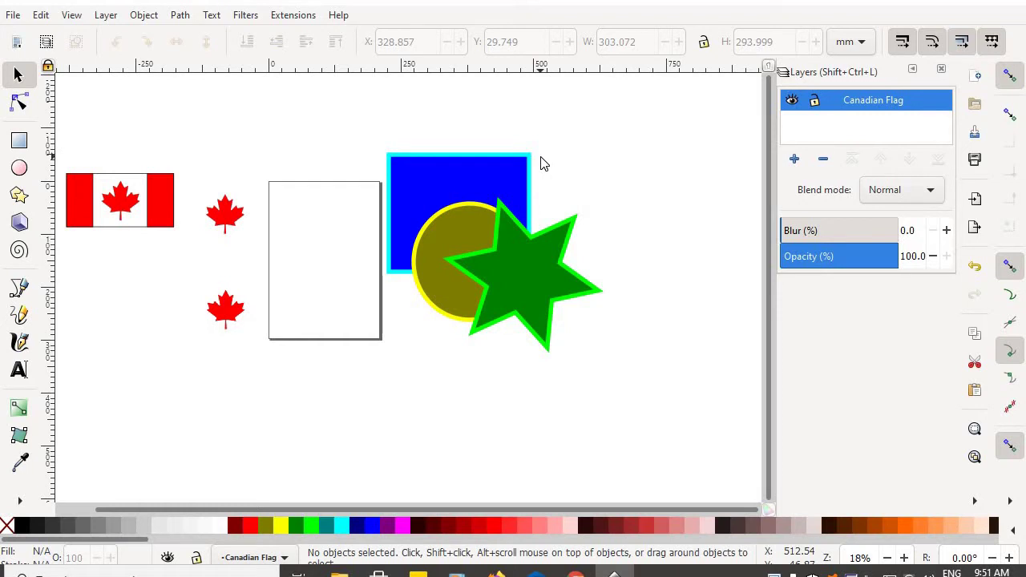
Step: Add two new layers named Blue Box and Yellow Star
left_click(794, 161)
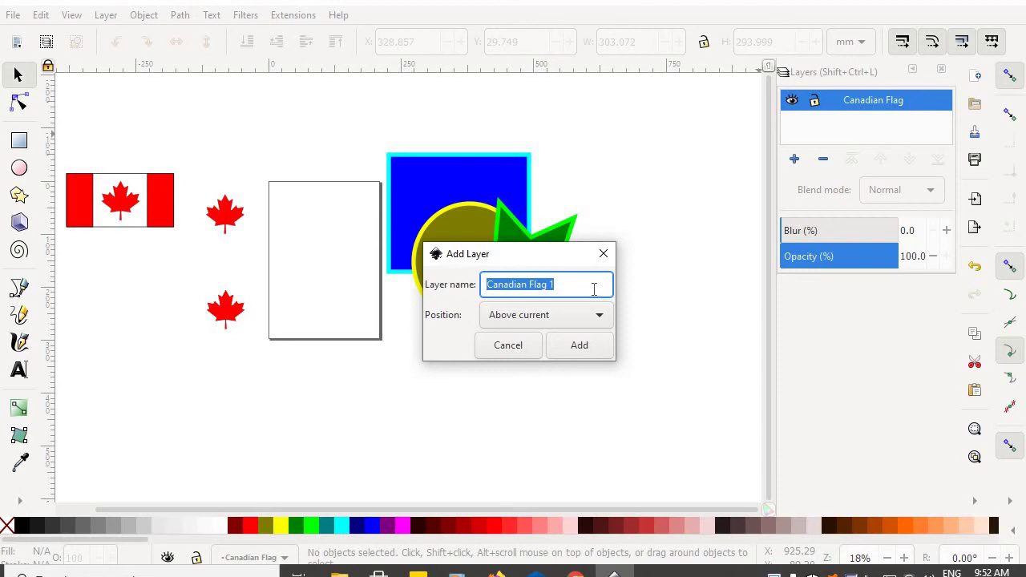
type("Blue Box")
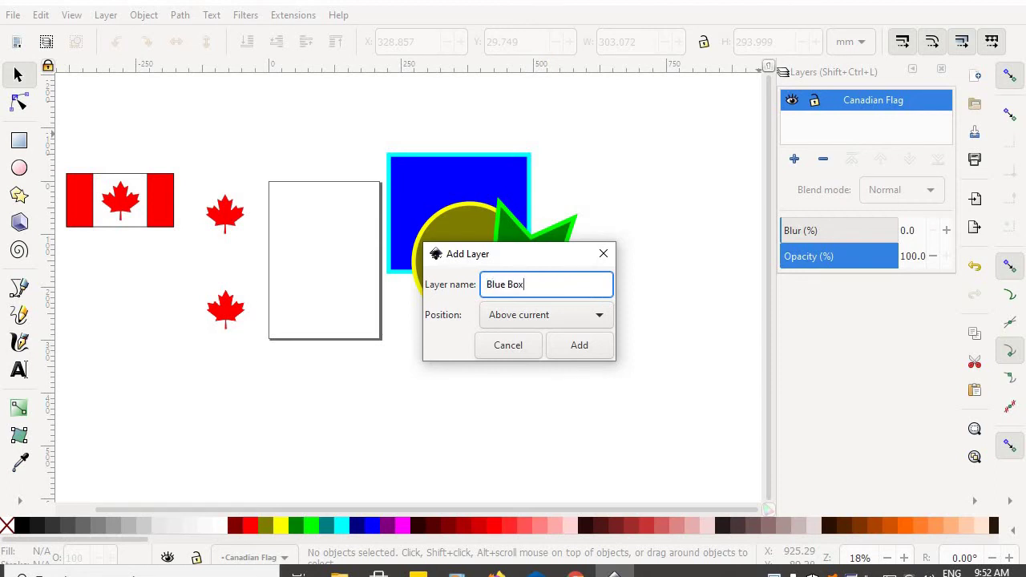
key("Return")
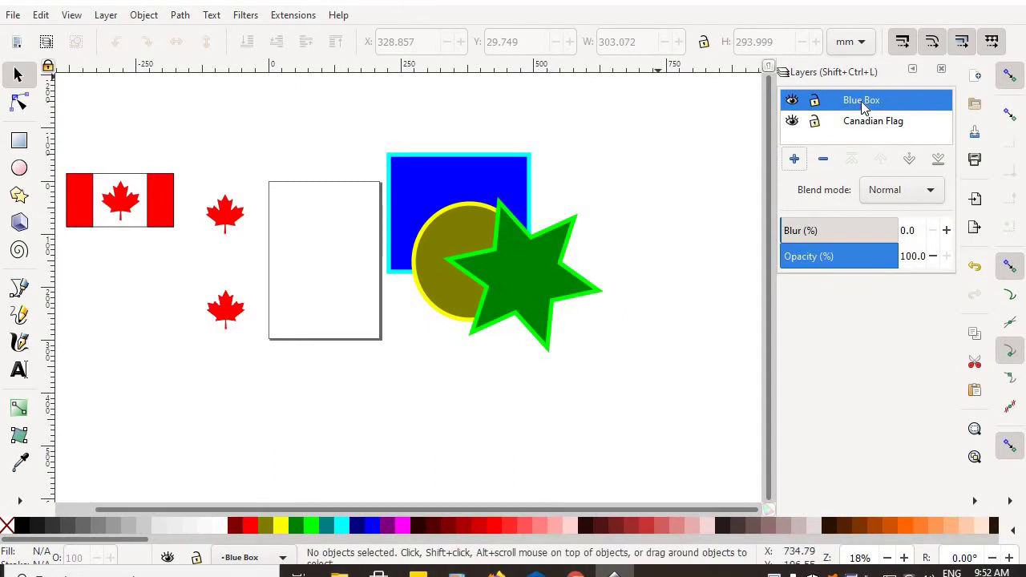
left_click(794, 159)
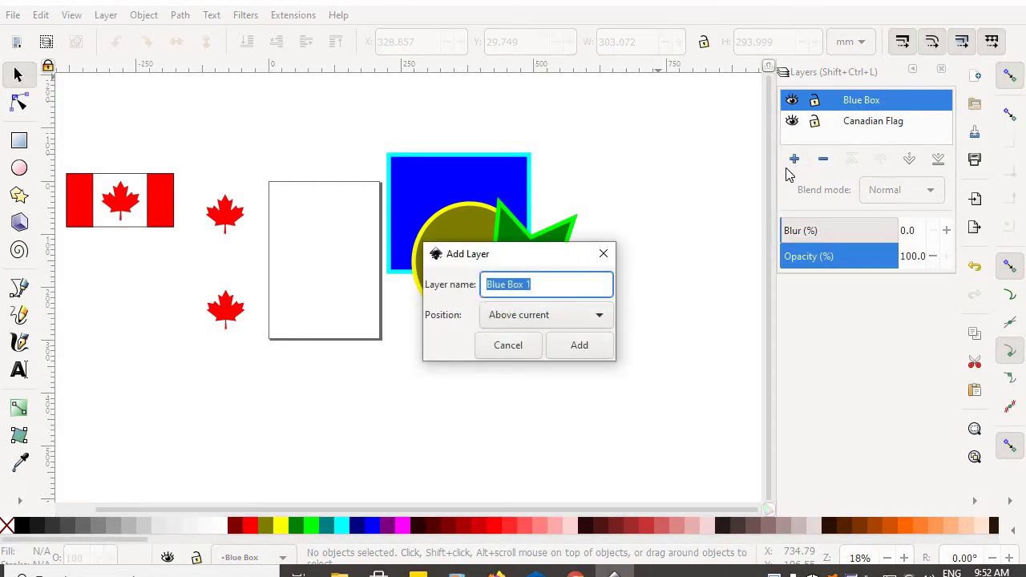
type("Yellow Star")
key("Return")
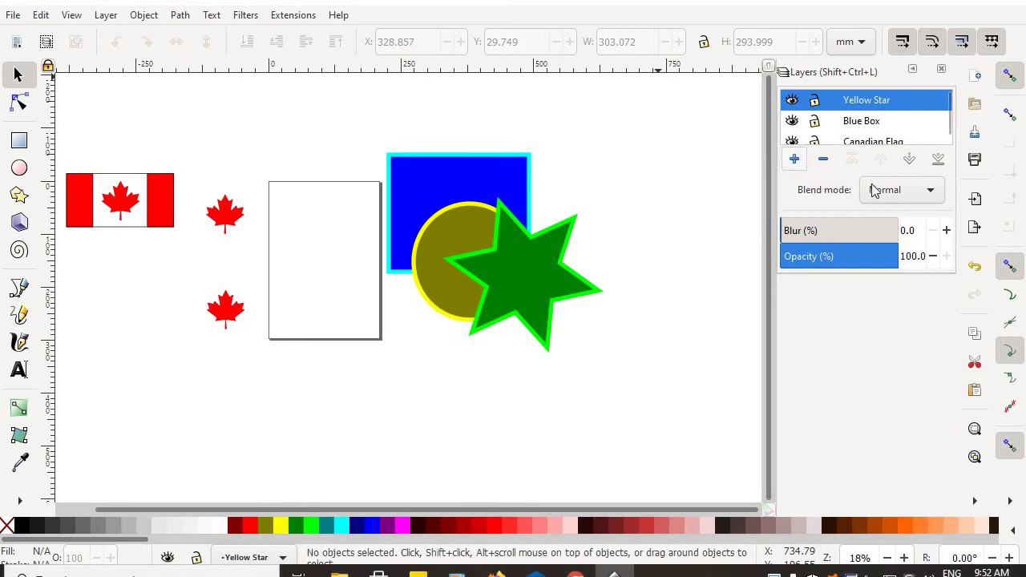
Step: Enlarge the layer list and add a third layer named Green Star
left_click_drag(870, 275, 866, 369)
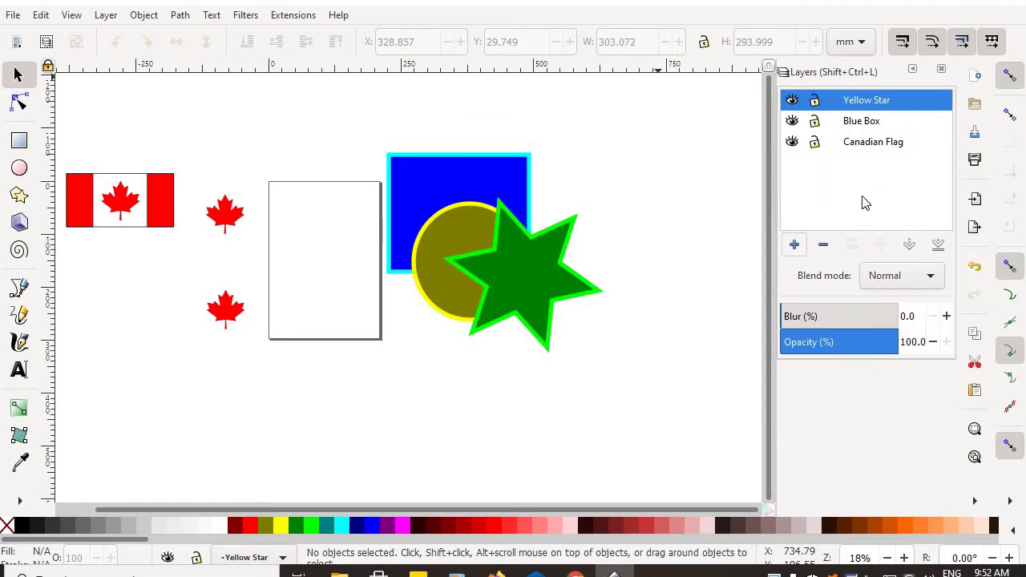
left_click(794, 245)
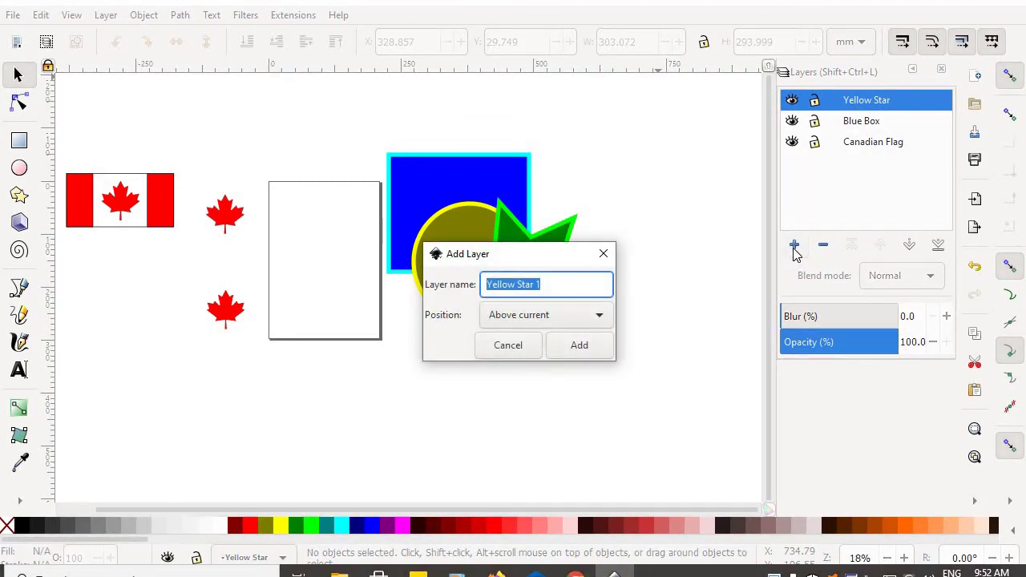
type("Green S")
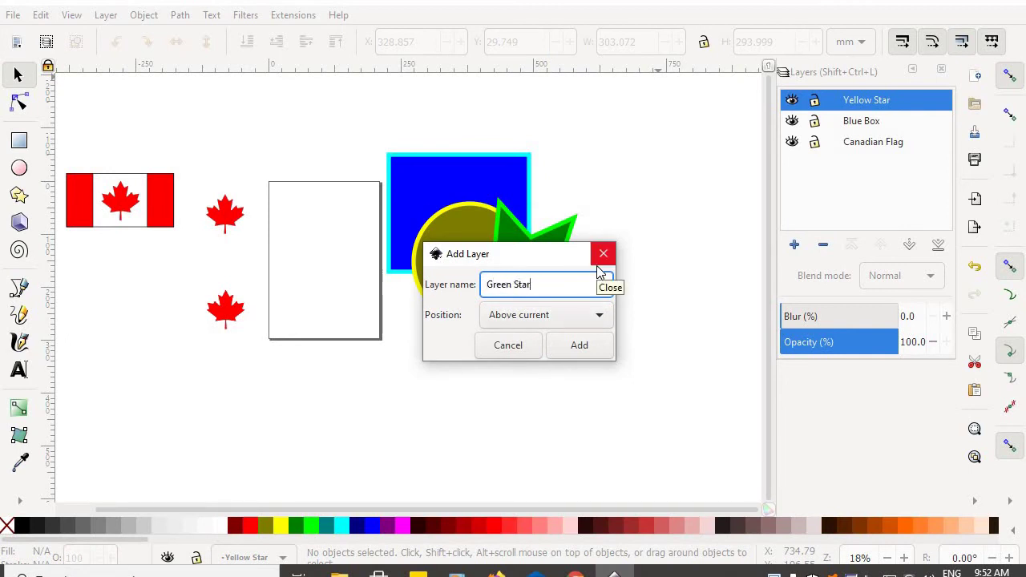
type("tar")
key("Return")
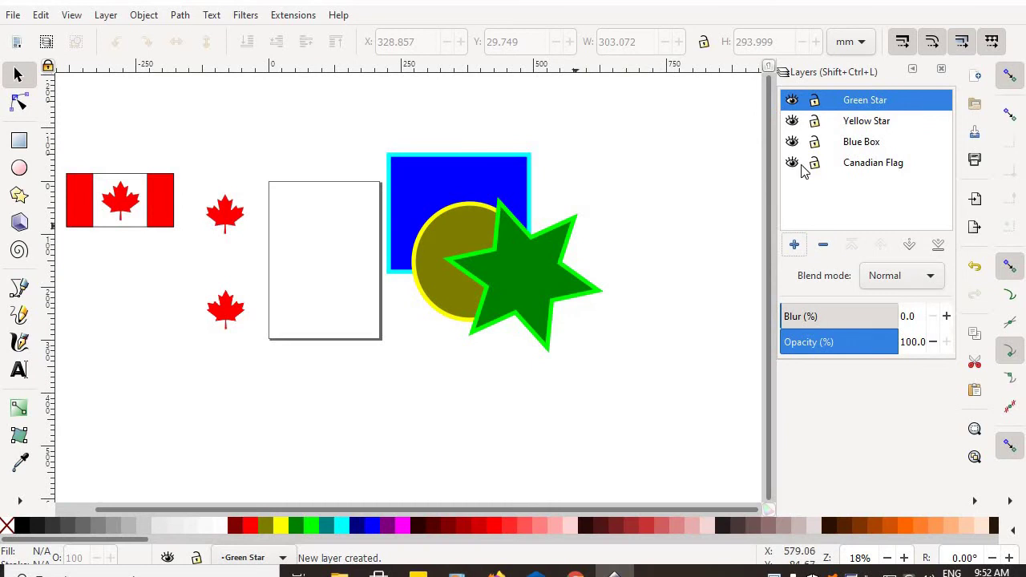
left_click(886, 101)
Step: Rename the Green Star layer to Green Circle
left_click(892, 101)
key("BackSpace")
key("BackSpace")
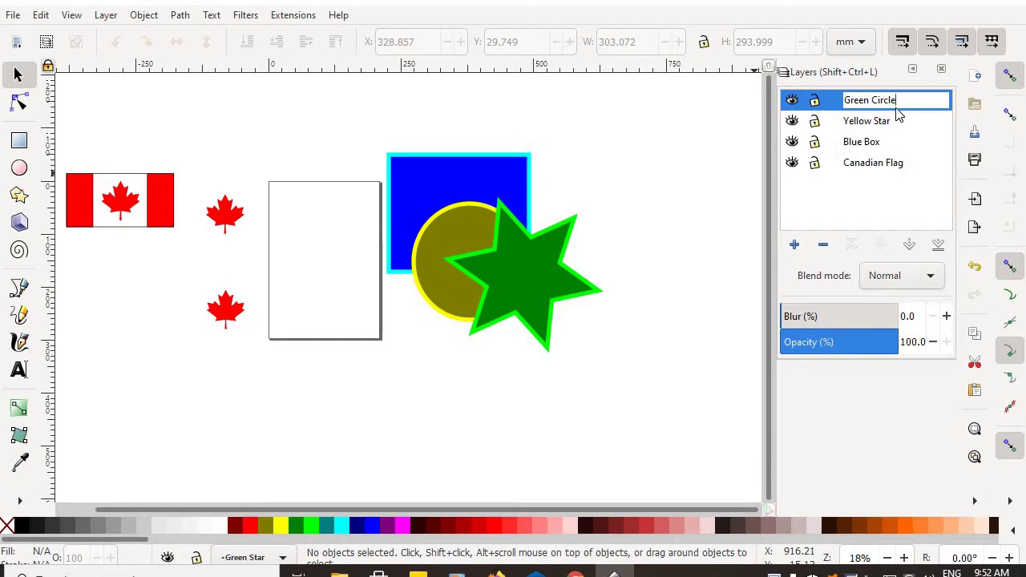
key("Return")
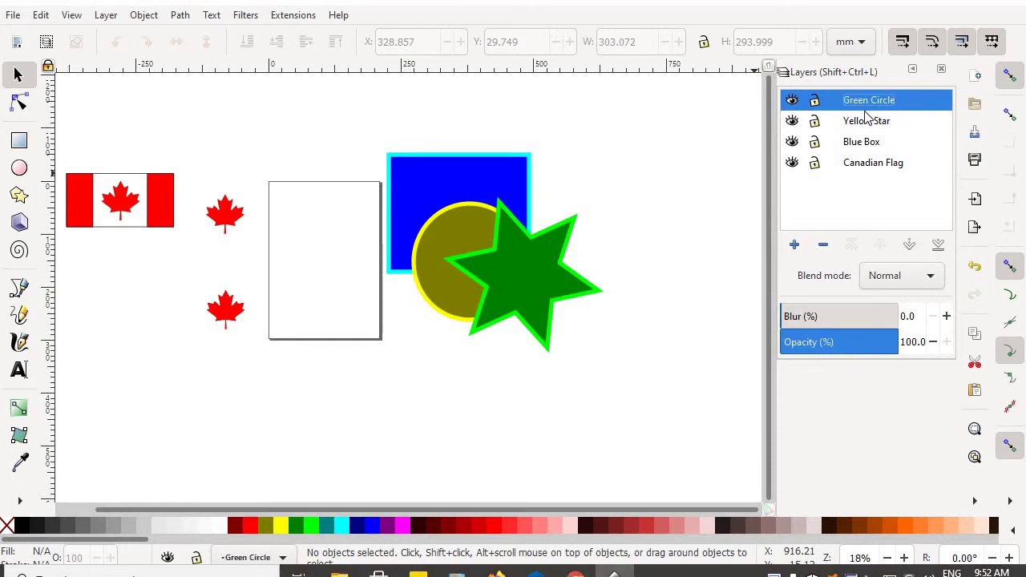
Step: Rename the Yellow Star layer to Yellow Circle
left_click(874, 125)
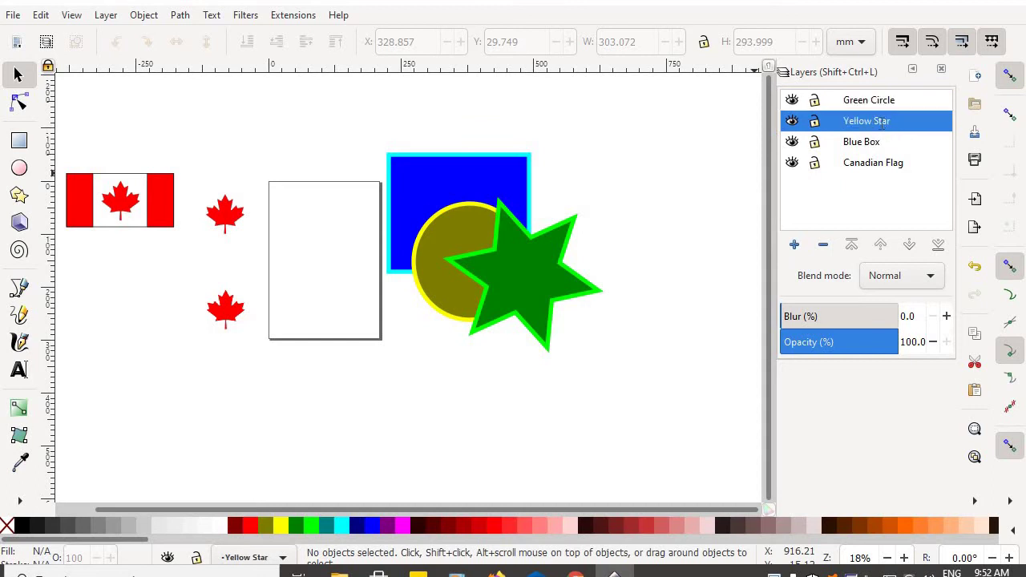
left_click(882, 121)
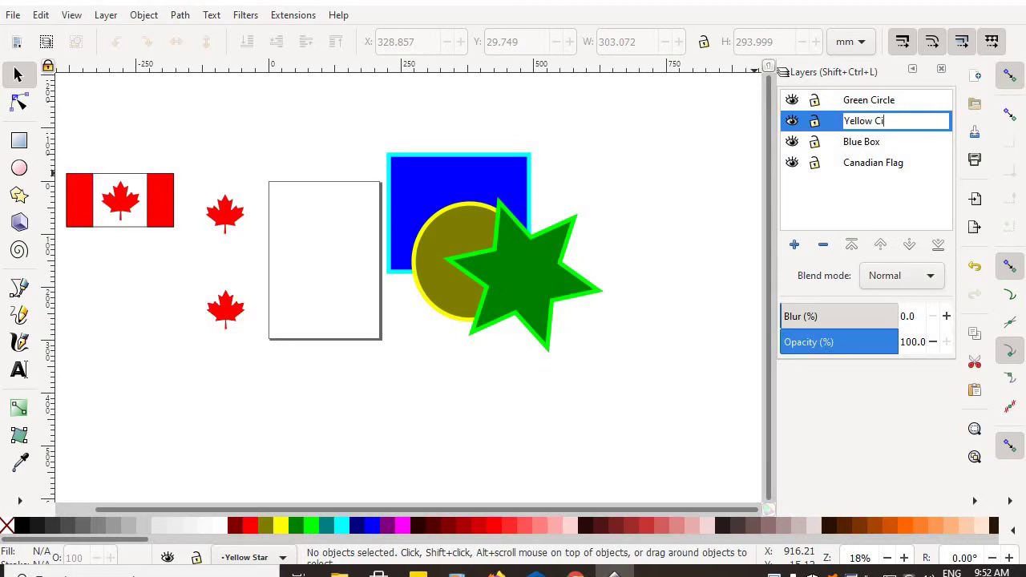
type("Circle")
key("Return")
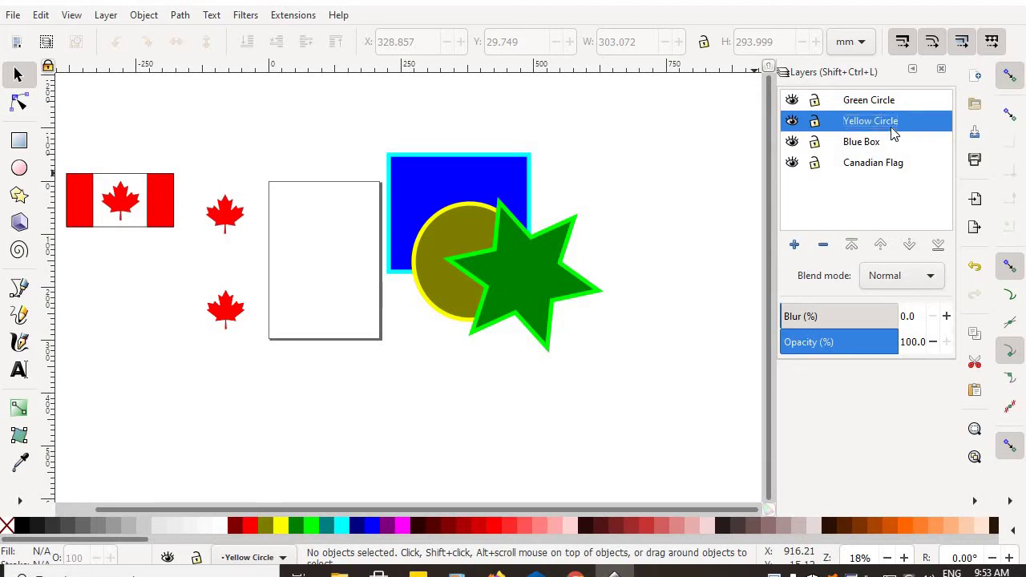
Step: Rename the Green Circle layer back to Green Star
left_click(872, 103)
left_click(890, 102)
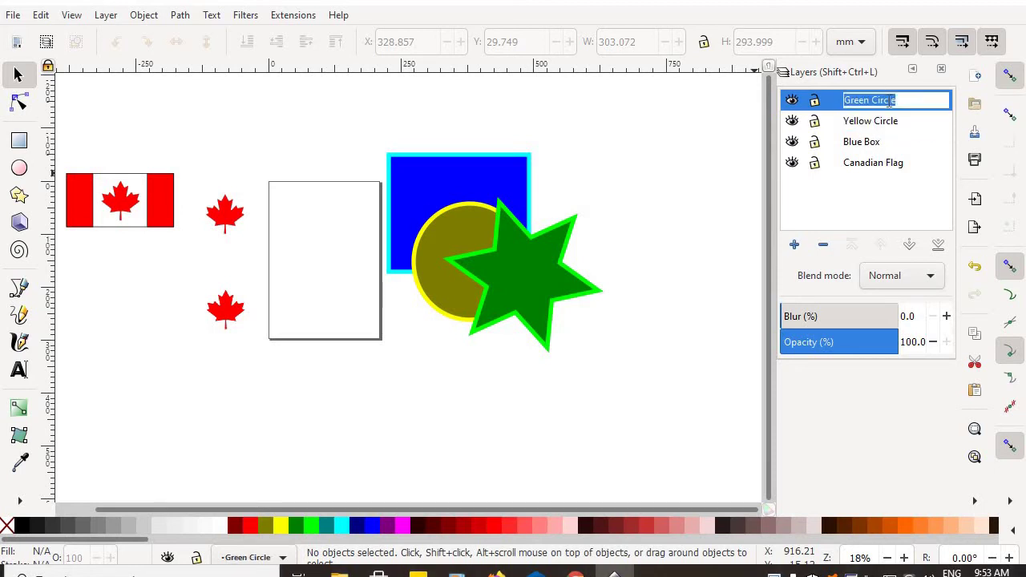
left_click(898, 101)
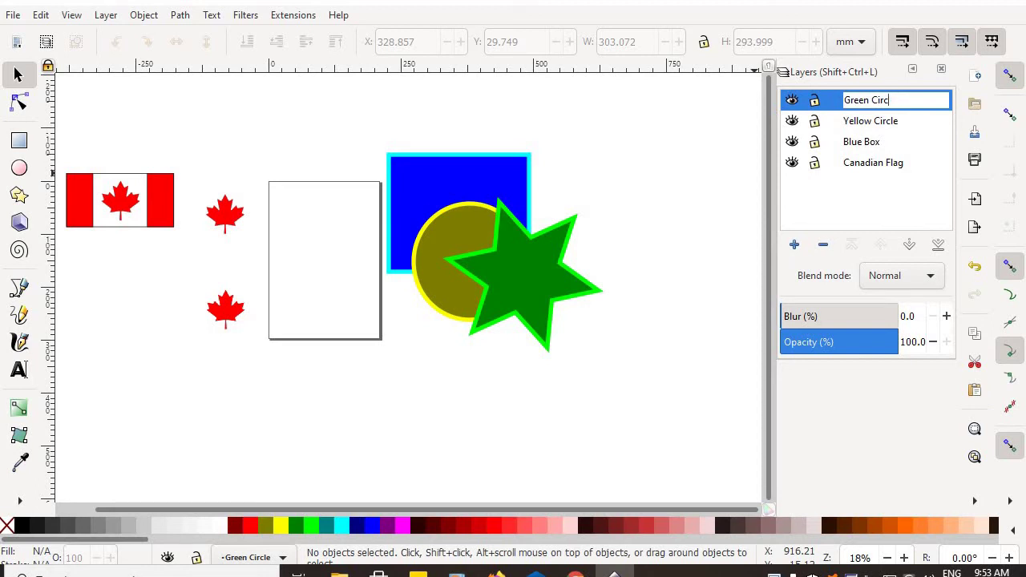
type("Star")
key("Return")
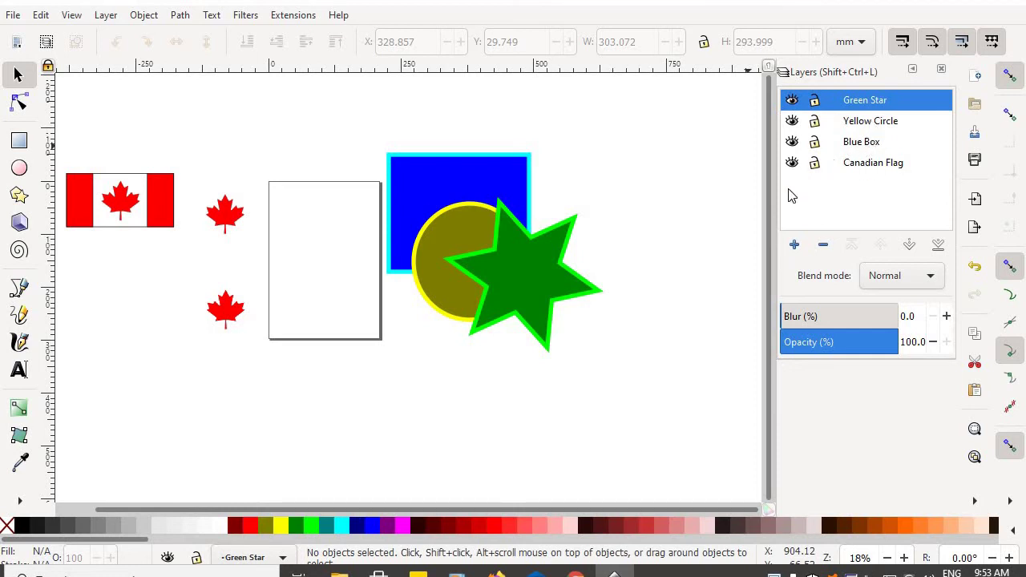
Step: Toggle the Canadian Flag layer's visibility off and on to check its contents
left_click(791, 163)
left_click(791, 163)
left_click(792, 164)
left_click(791, 164)
Step: Move the green star into the Green Star layer
left_click(530, 284)
right_click(529, 273)
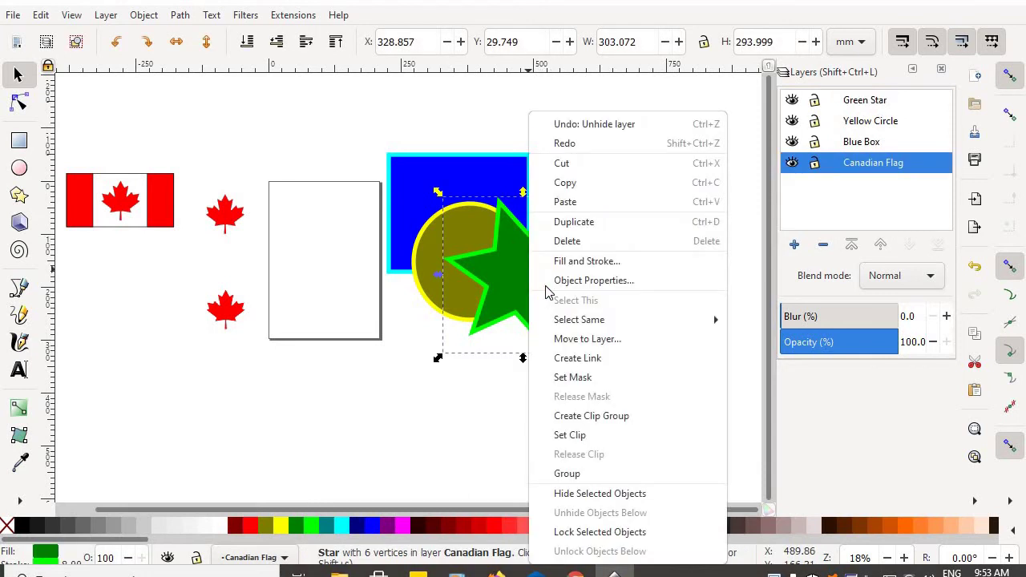
left_click(577, 342)
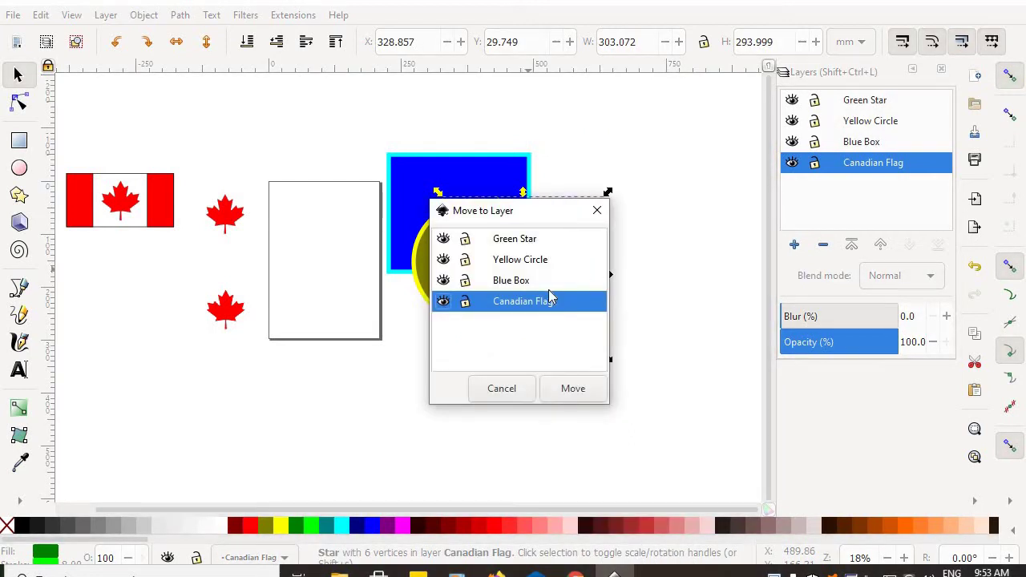
left_click(523, 241)
left_click(584, 392)
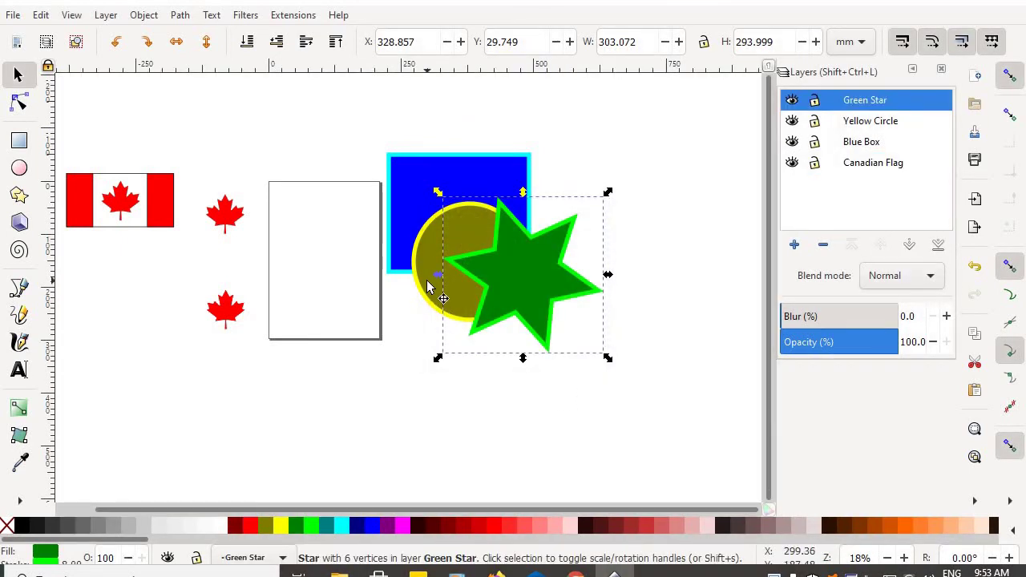
Step: Move the yellow circle into the Yellow Circle layer
left_click(433, 291)
right_click(429, 285)
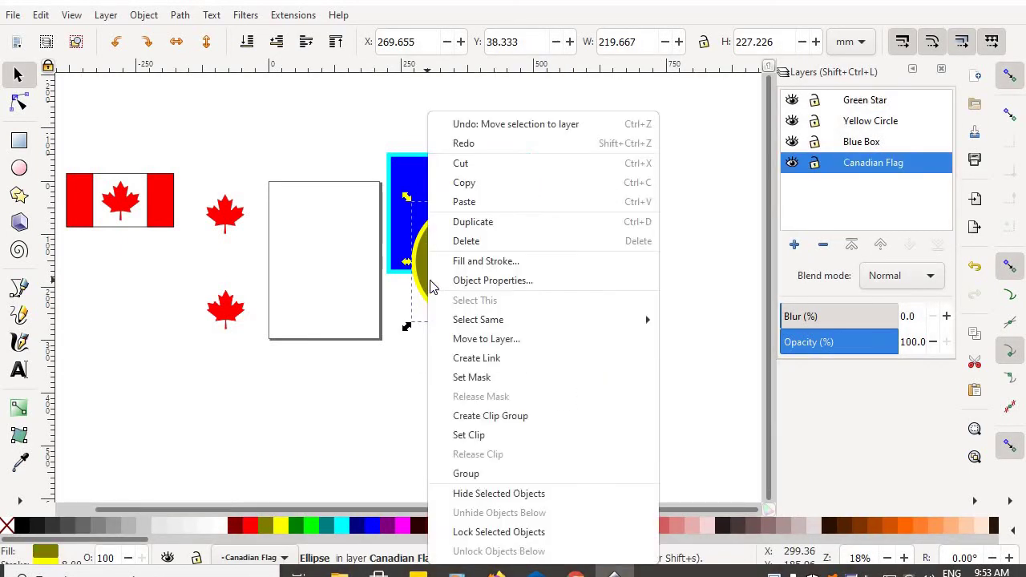
left_click(463, 341)
left_click(543, 266)
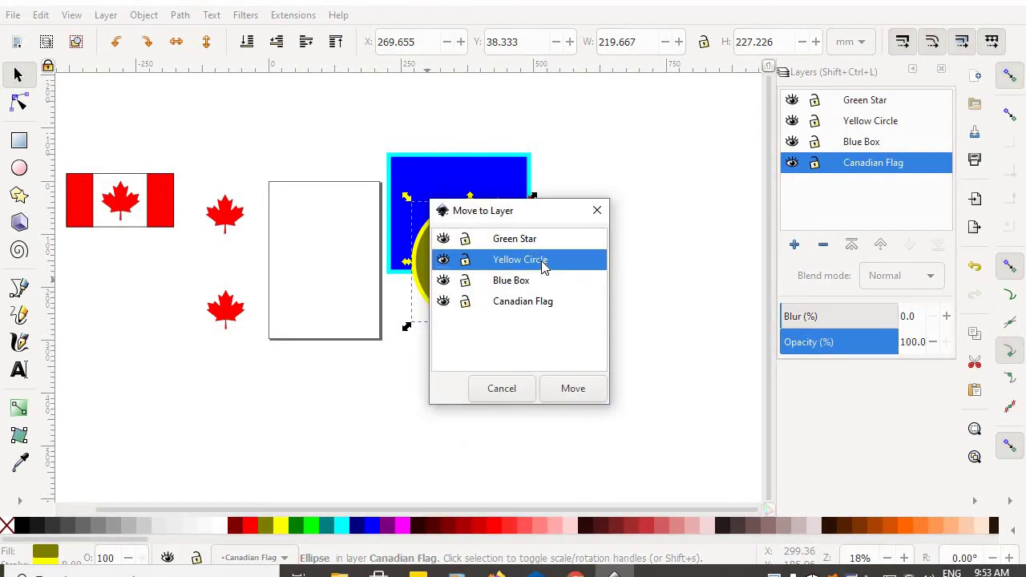
left_click(570, 391)
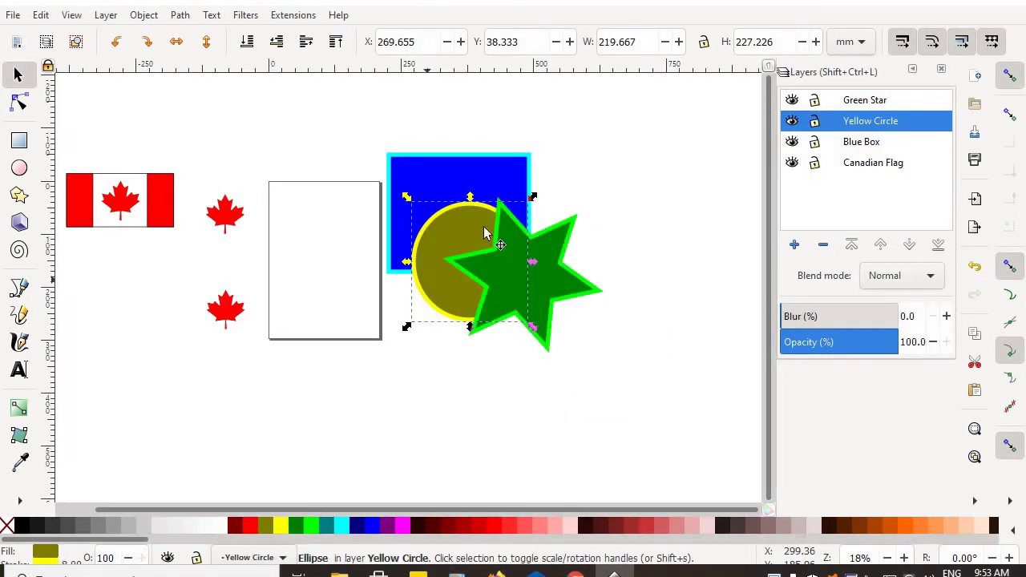
Step: Move the blue box into the Blue Box layer
left_click(470, 169)
right_click(470, 166)
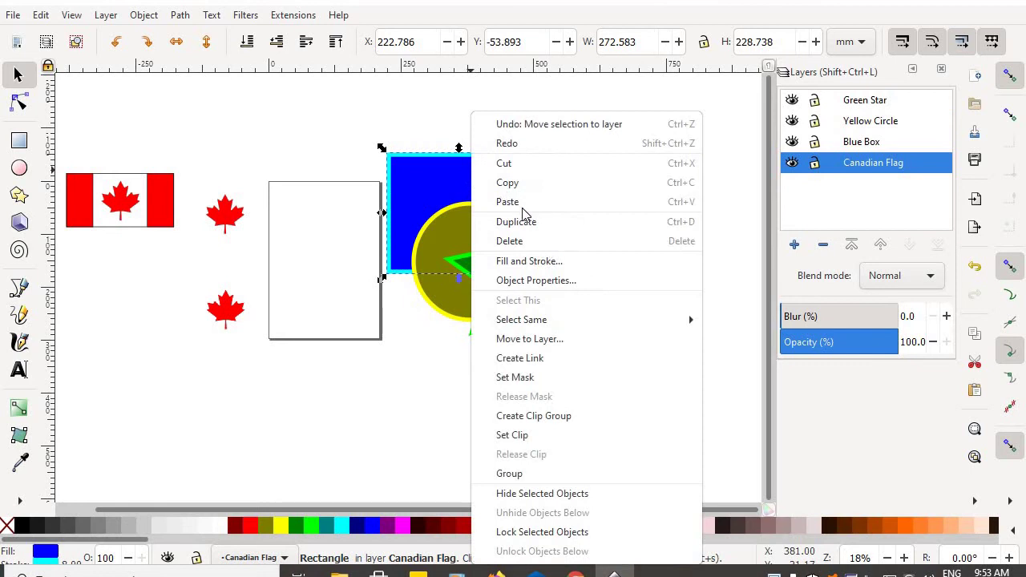
left_click(548, 340)
left_click(525, 281)
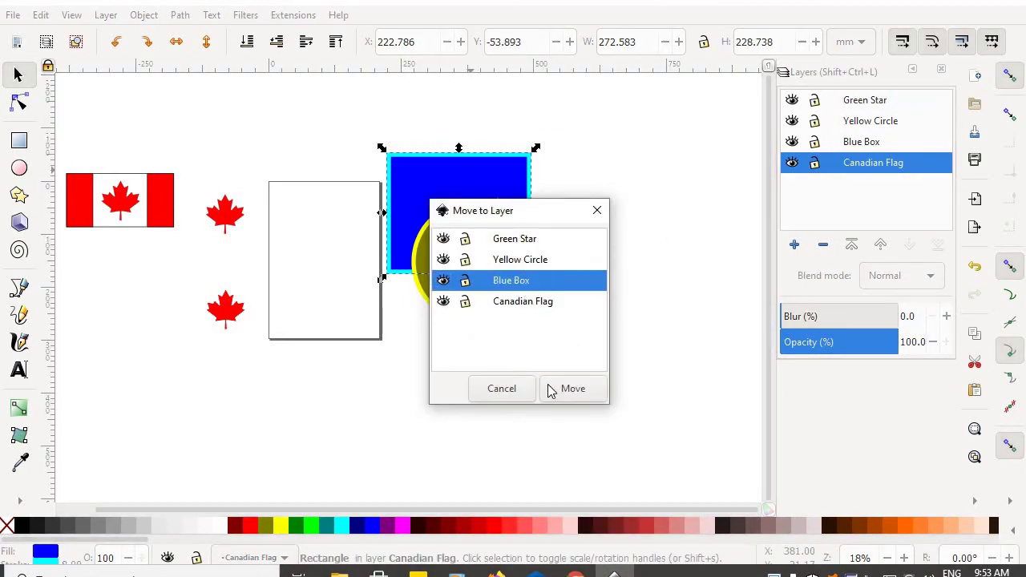
left_click(573, 390)
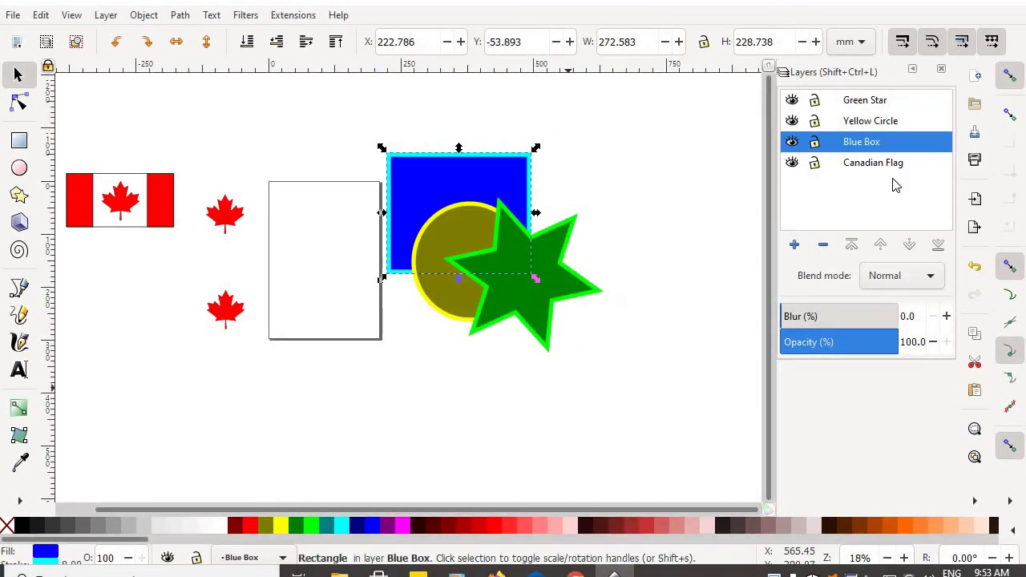
Step: Toggle the Blue Box, Yellow Circle and Green Star layers' visibility to verify each shape's layer
left_click(792, 142)
left_click(791, 142)
left_click(791, 143)
left_click(791, 143)
left_click(791, 122)
left_click(791, 122)
left_click(792, 122)
left_click(792, 122)
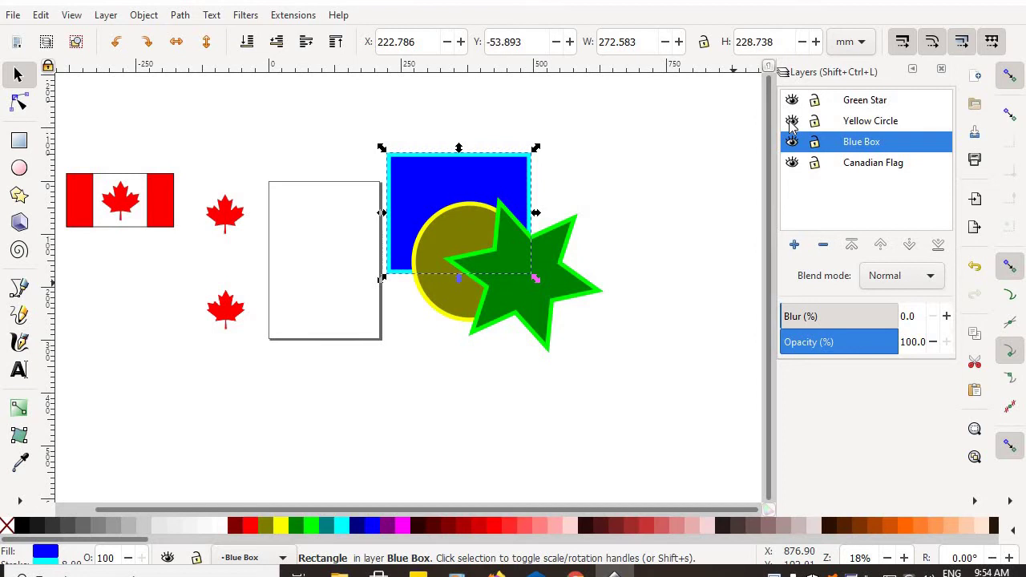
left_click(792, 100)
left_click(792, 100)
left_click(792, 100)
left_click(792, 100)
left_click(680, 186)
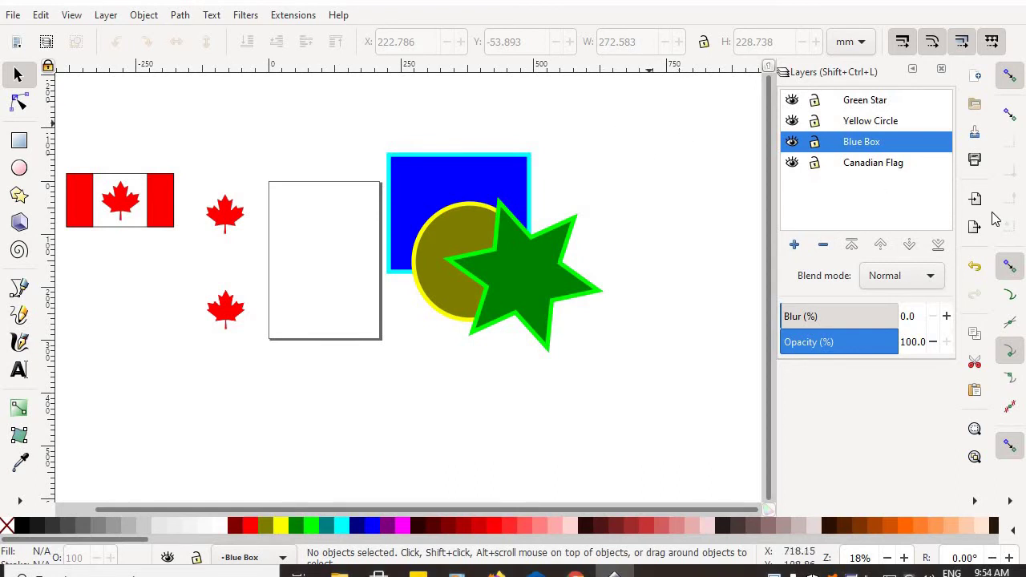
Step: Enlarge the blue box and yellow circle, and move the star off to the right
left_click(518, 200)
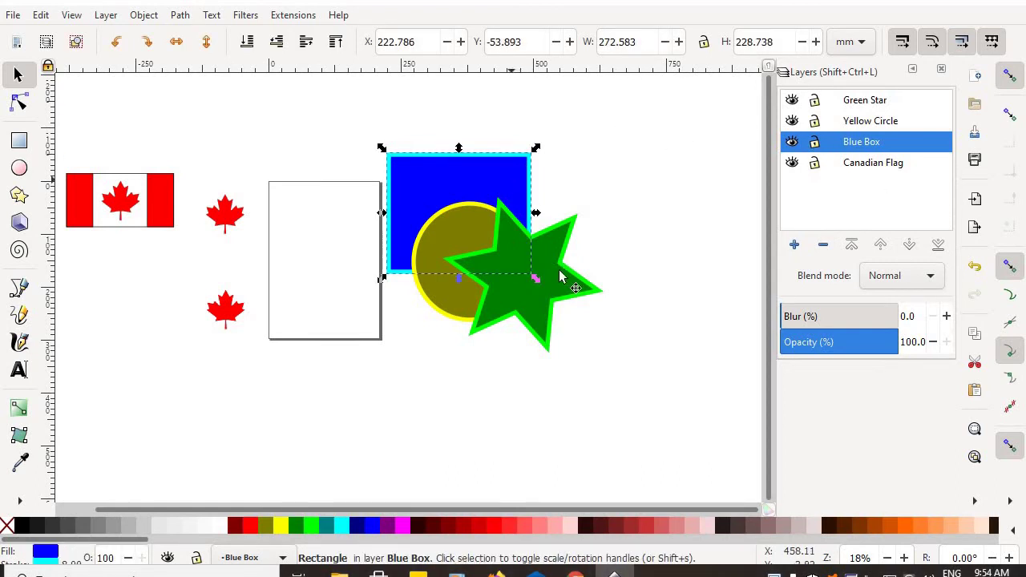
left_click_drag(537, 280, 590, 333)
left_click(449, 243)
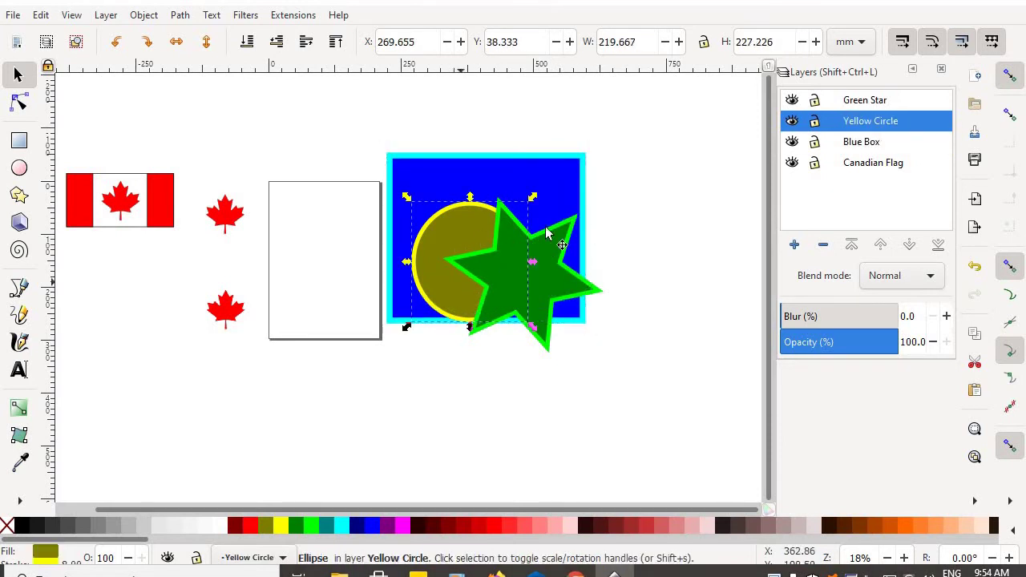
left_click_drag(534, 197, 547, 184)
left_click(559, 281)
left_click_drag(559, 287, 710, 320)
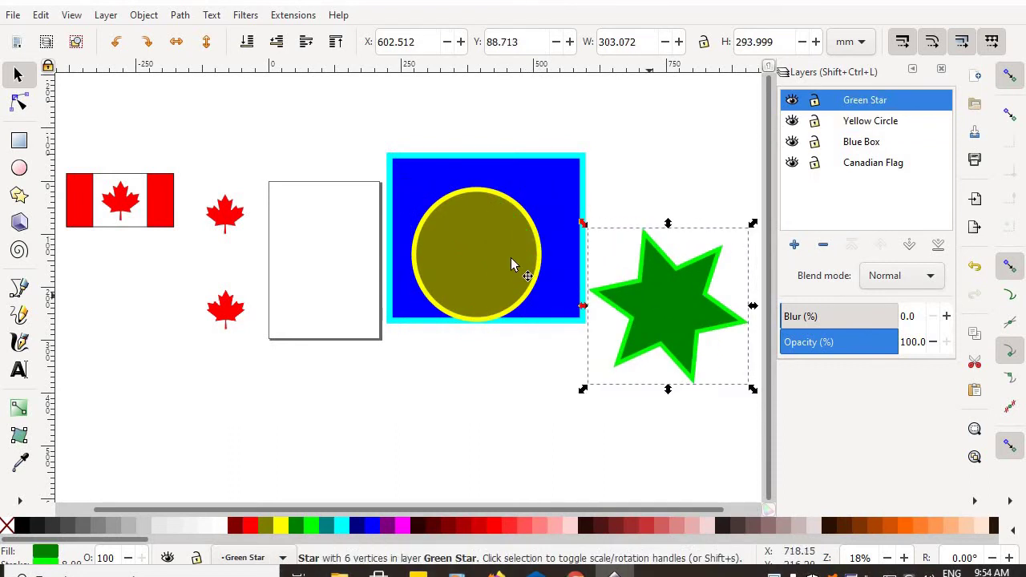
Step: Stretch the circle taller and wider into an ellipse filling the blue box
left_click(477, 224)
left_click_drag(476, 188, 481, 159)
left_click_drag(546, 245, 583, 245)
left_click_drag(411, 243, 391, 241)
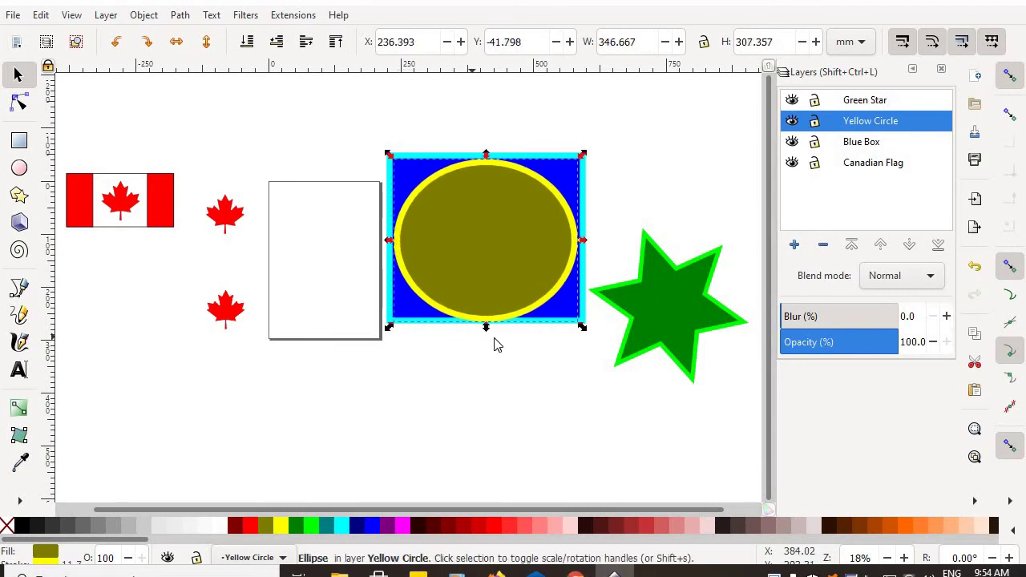
mouse_move(489, 324)
left_mouse_down()
mouse_move(487, 311)
mouse_move(487, 319)
left_mouse_up()
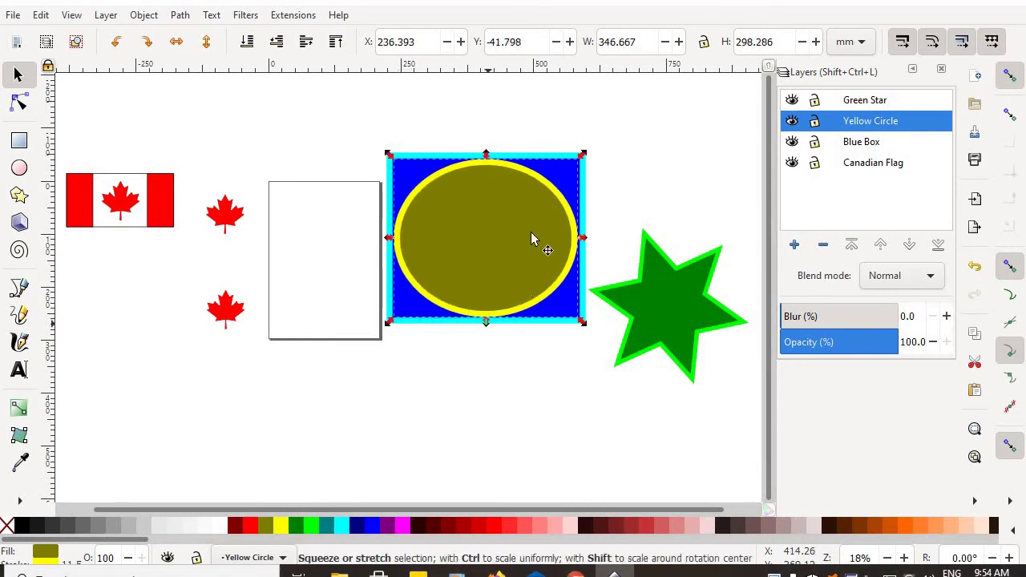
left_click(701, 137)
Step: Place the star on the ellipse, shorten it, and rotate it so a point faces up
left_click(671, 316)
left_click_drag(668, 311, 482, 240)
left_click_drag(487, 322, 488, 319)
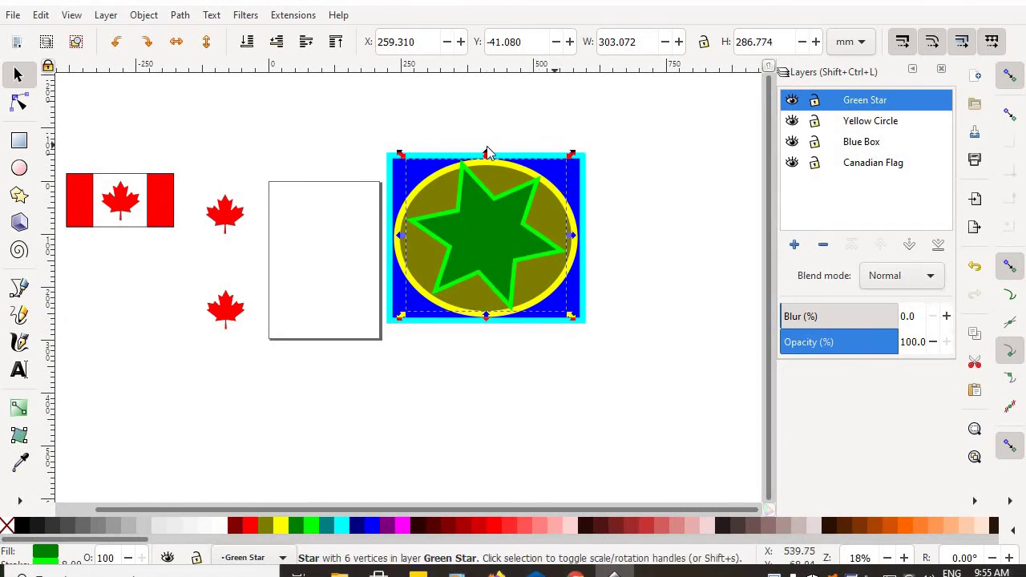
left_click_drag(487, 156, 487, 165)
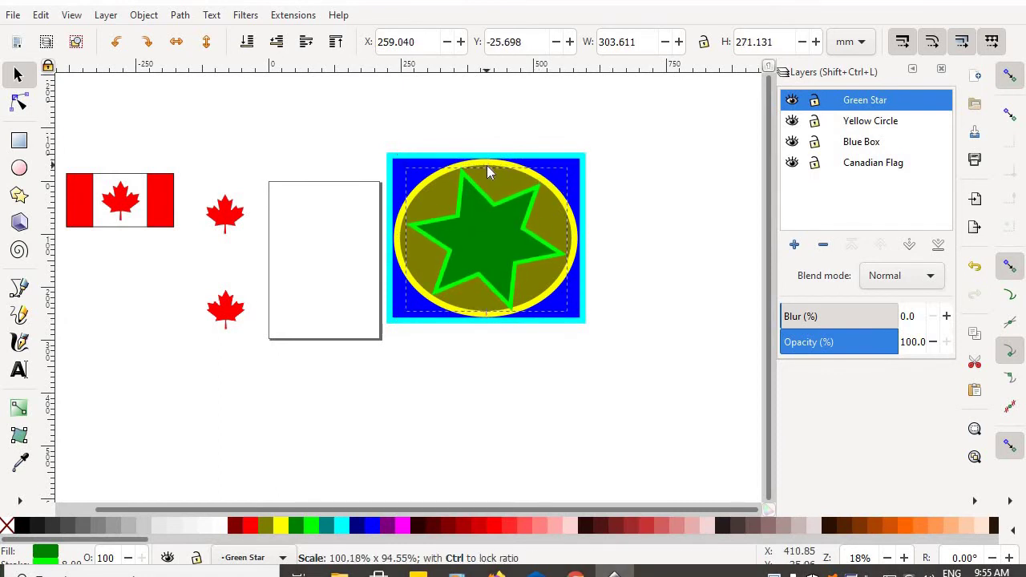
left_click(513, 237)
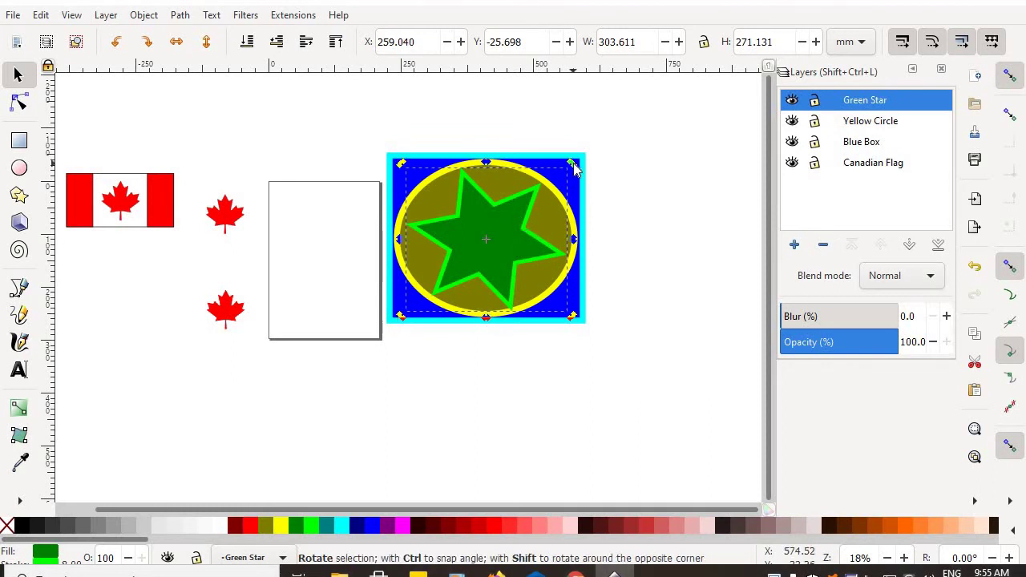
left_click_drag(576, 171, 580, 207)
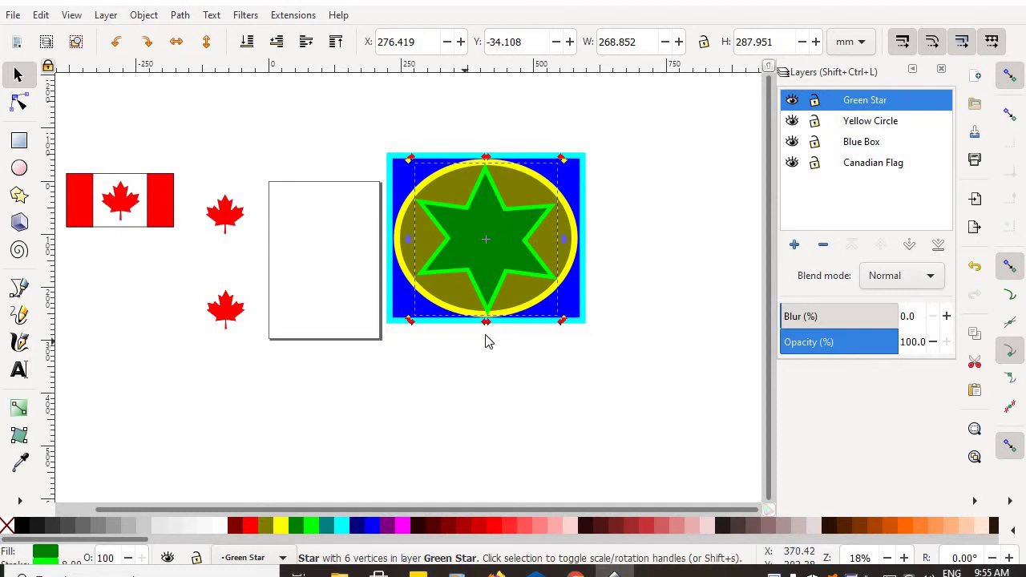
left_click_drag(487, 325, 486, 321)
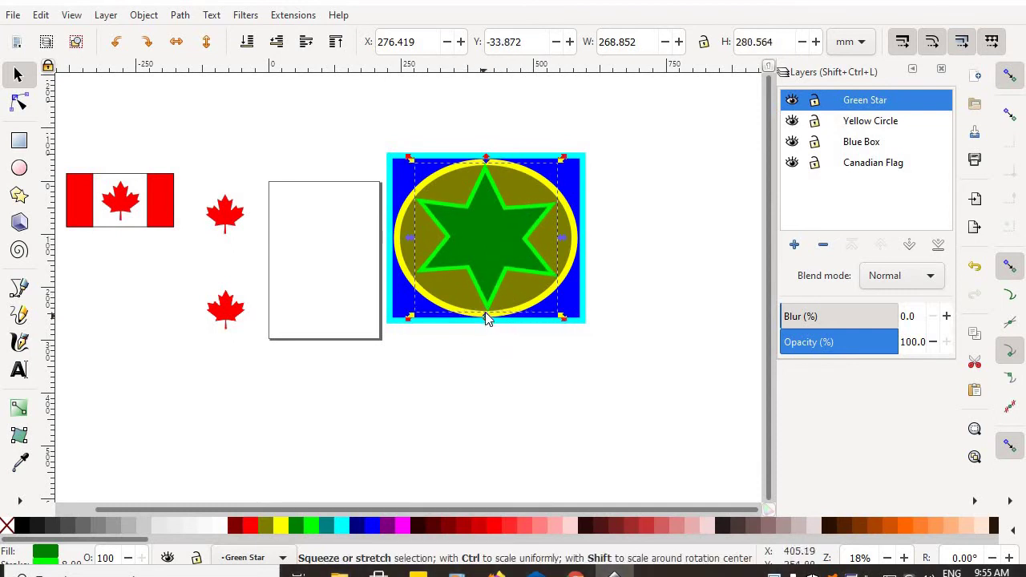
Step: Trim the star's height slightly, then select the box, ellipse and star together
left_click(654, 249)
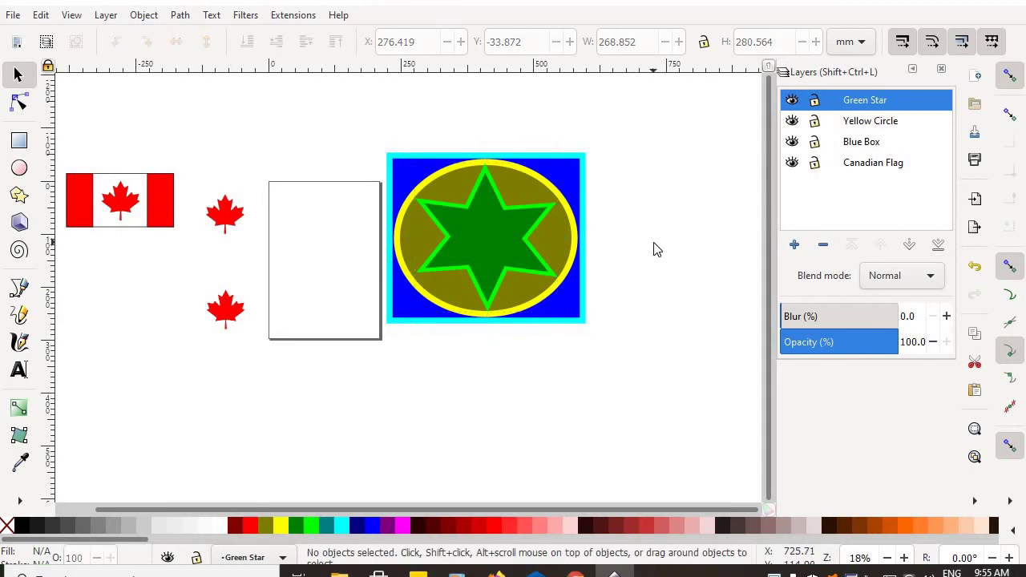
left_click(486, 174)
left_click_drag(487, 158, 487, 160)
left_click(655, 191)
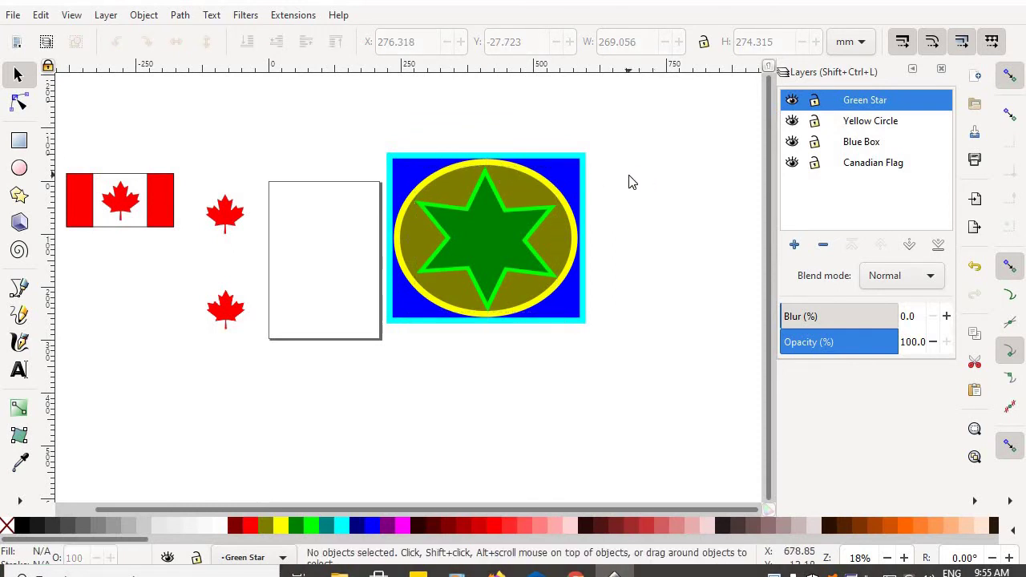
left_click_drag(640, 115, 376, 357)
Step: Group the box, ellipse and star, then shrink the group to about 195 × 184 mm
right_click(475, 249)
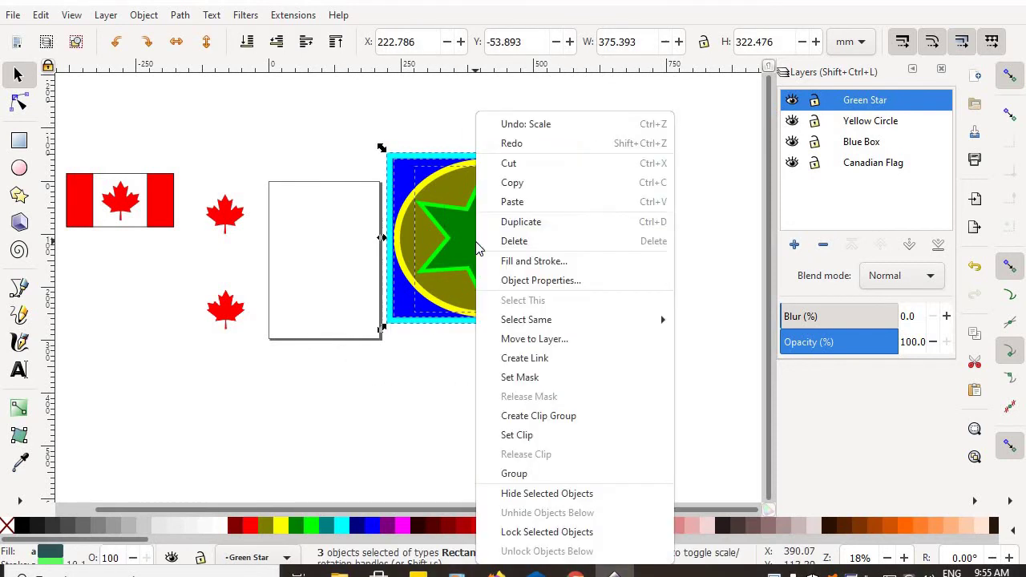
left_click(523, 475)
left_click(518, 414)
left_click_drag(482, 229, 515, 247)
left_click_drag(607, 151, 513, 229)
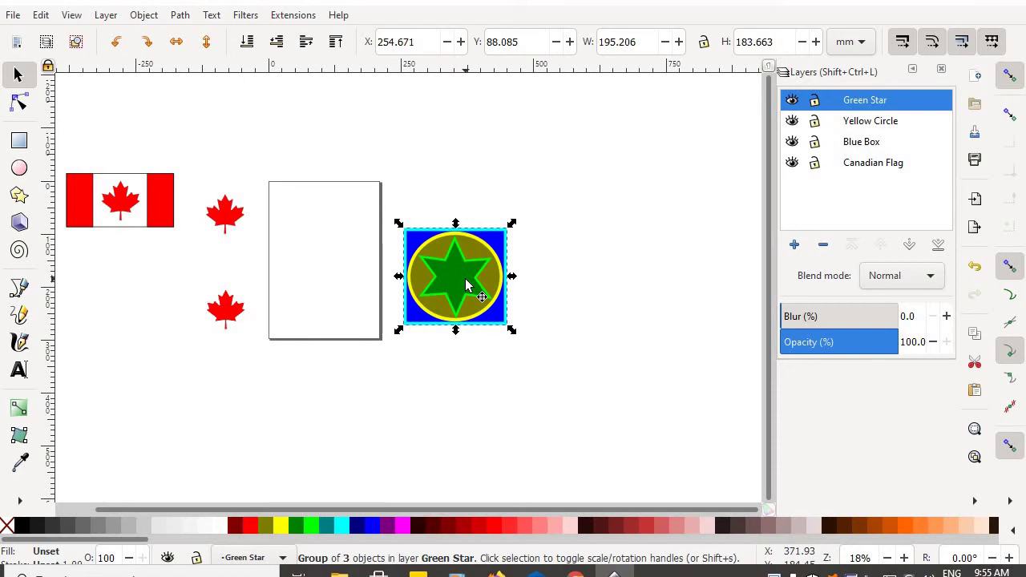
left_click(698, 247)
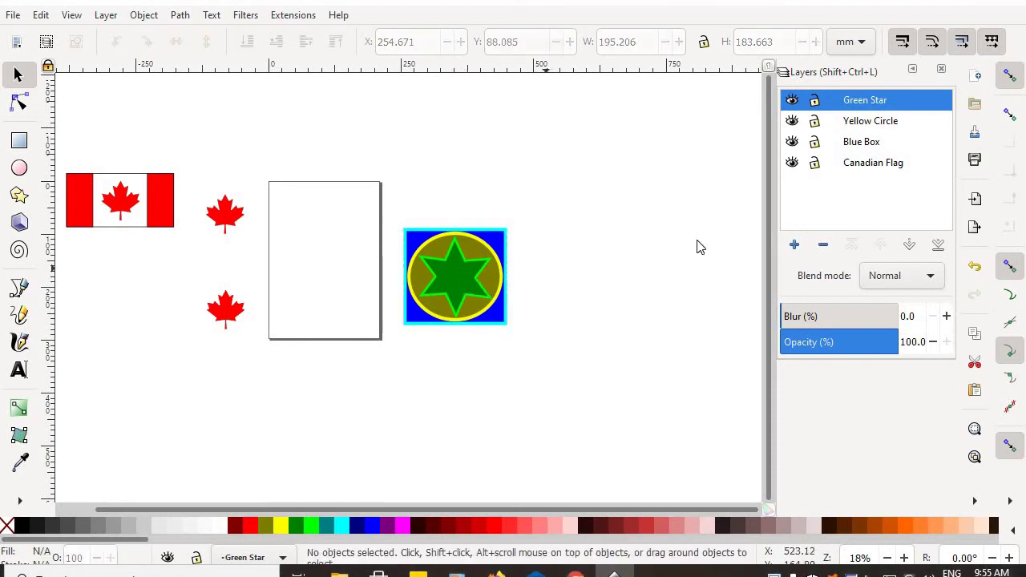
Step: Toggle the Green Star layer's visibility repeatedly to check its contents
left_click(793, 101)
left_click(792, 100)
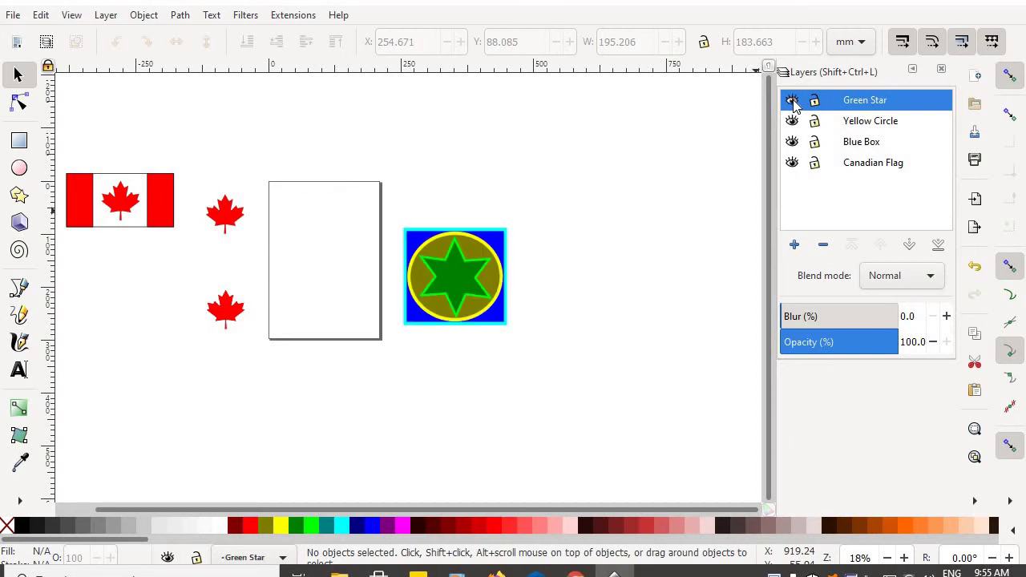
left_click(792, 101)
left_click(792, 101)
left_click(792, 101)
left_click(792, 101)
left_click(793, 101)
left_click(792, 101)
Step: Delete the Yellow Circle and Blue Box layers
left_click(850, 122)
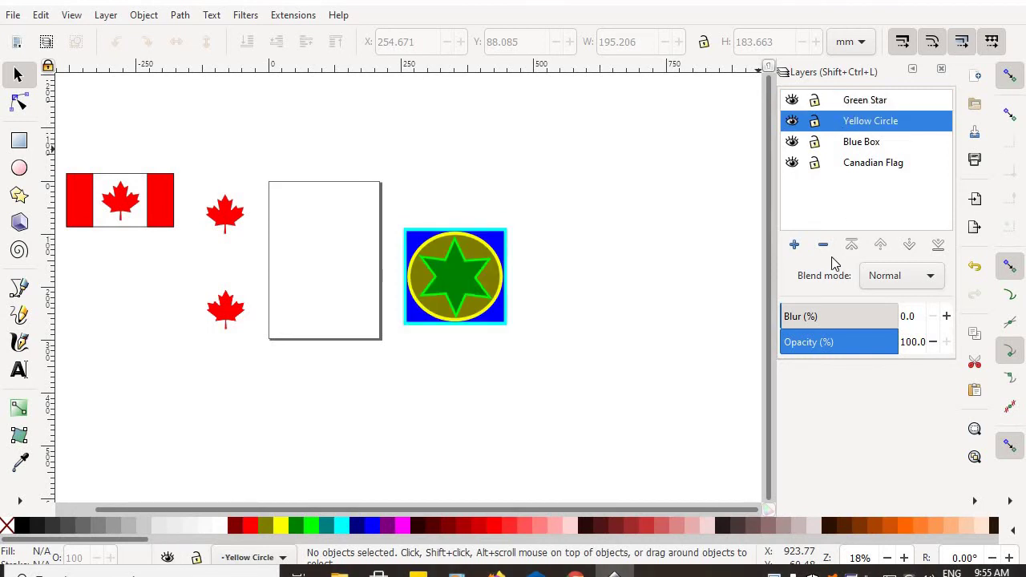
left_click(824, 246)
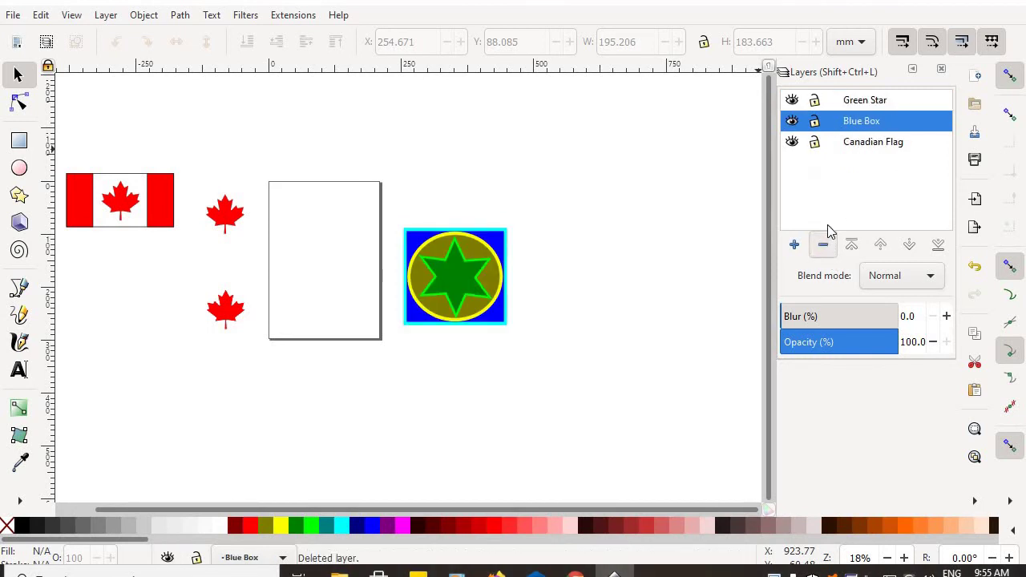
left_click(857, 120)
key("Escape")
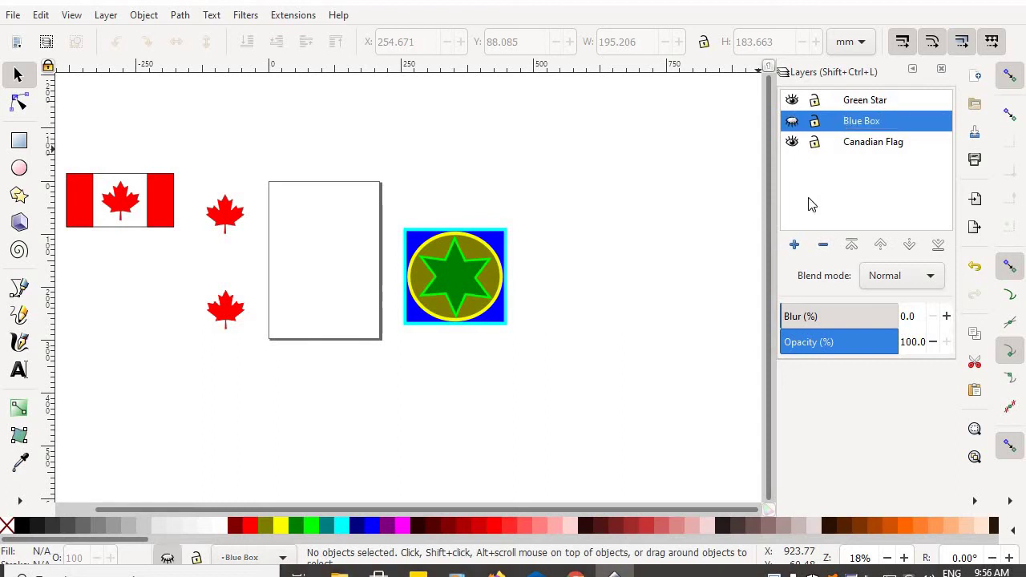
left_click(824, 250)
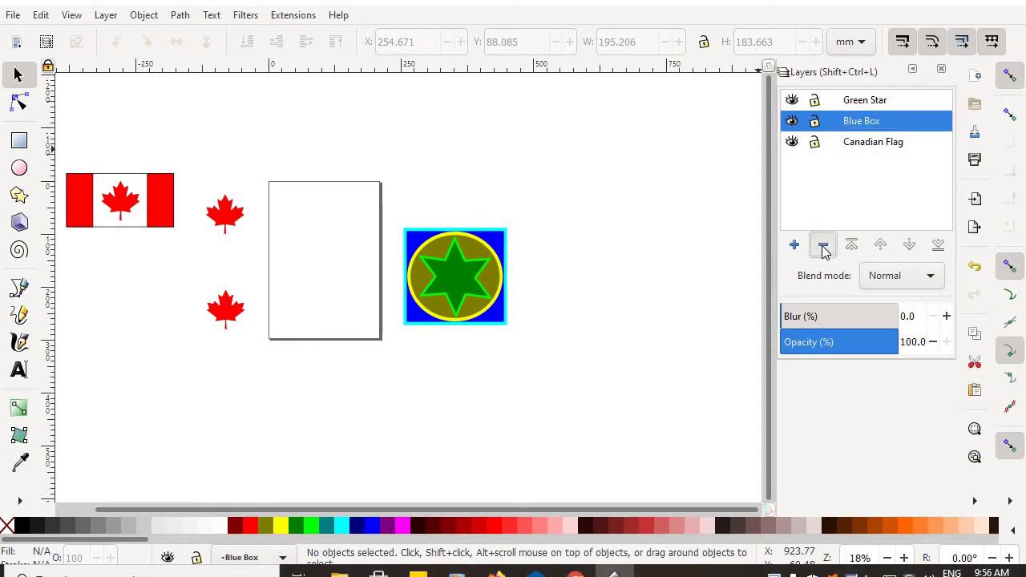
Step: Rename the Green Star layer to 'Robinson Flag'
left_click(870, 103)
left_click(872, 101)
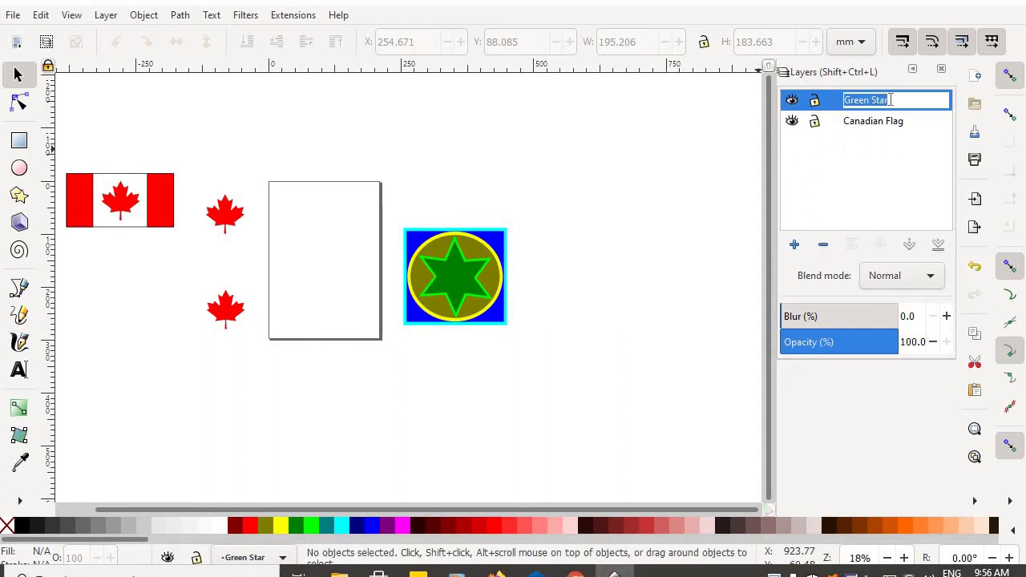
type("Robinson")
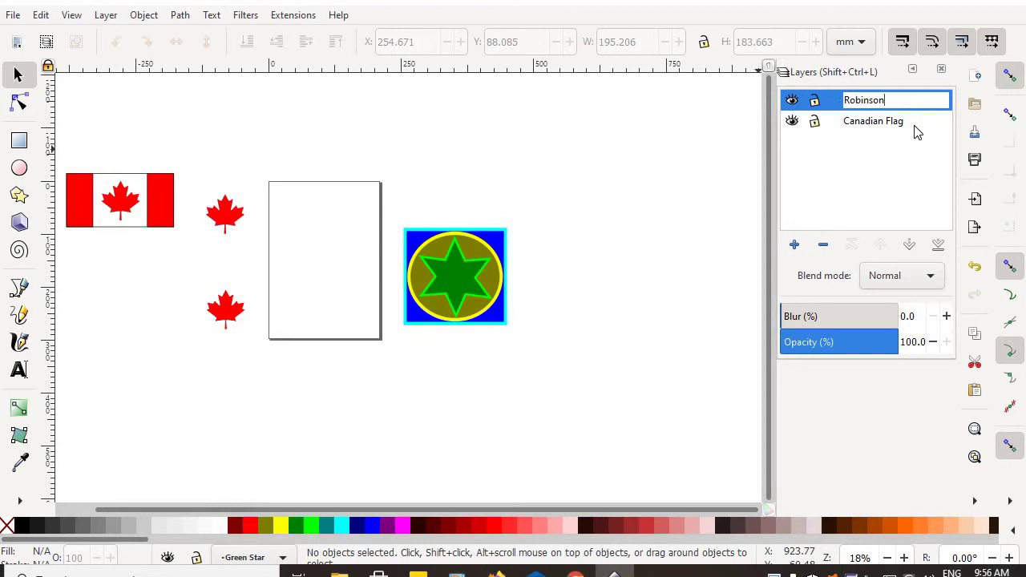
type(" Flag")
key("Return")
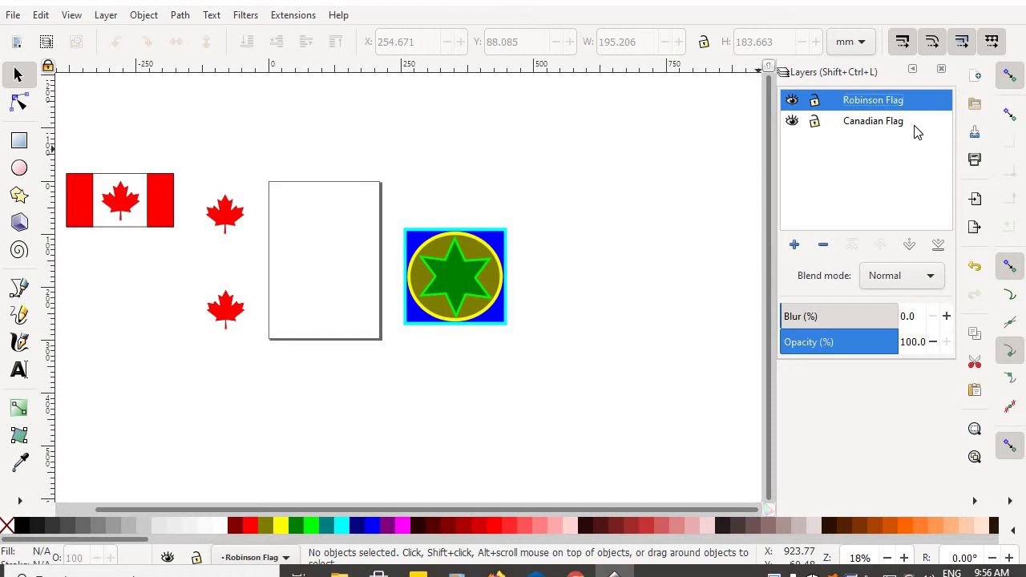
left_click(794, 102)
Step: Move the star emblem onto the page's top-left and shrink it to about half size
left_click(793, 101)
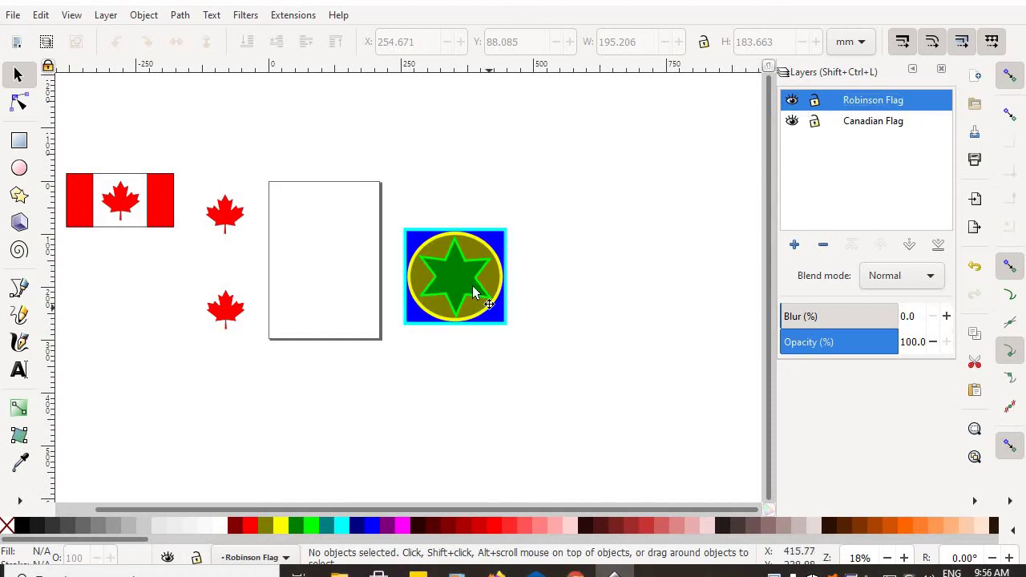
left_click_drag(471, 291, 333, 240)
left_click_drag(385, 179, 340, 232)
left_click_drag(333, 311, 335, 268)
Step: Group the four Canadian flag parts and place the group on the page's lower half
left_click(866, 121)
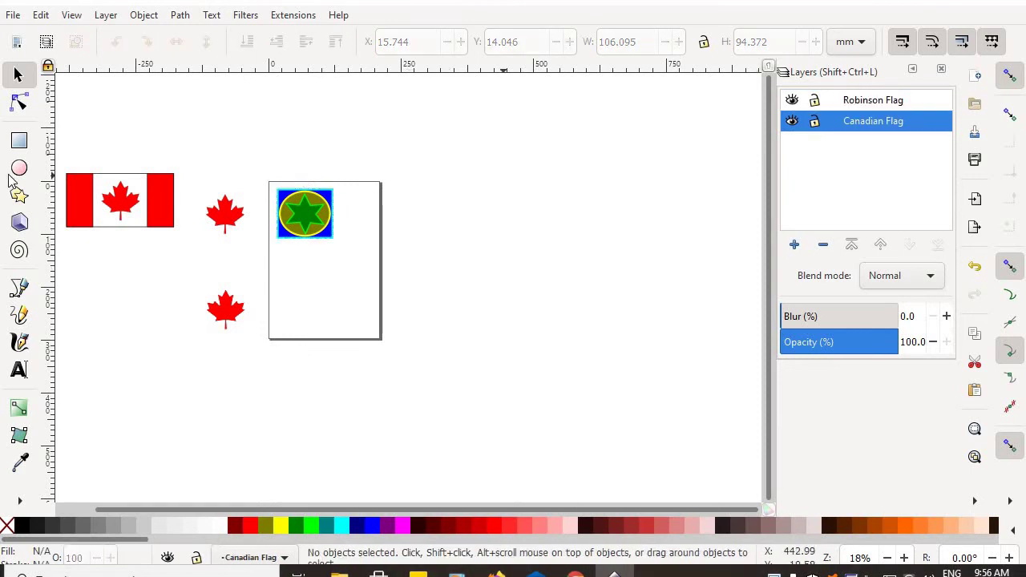
left_click(120, 204)
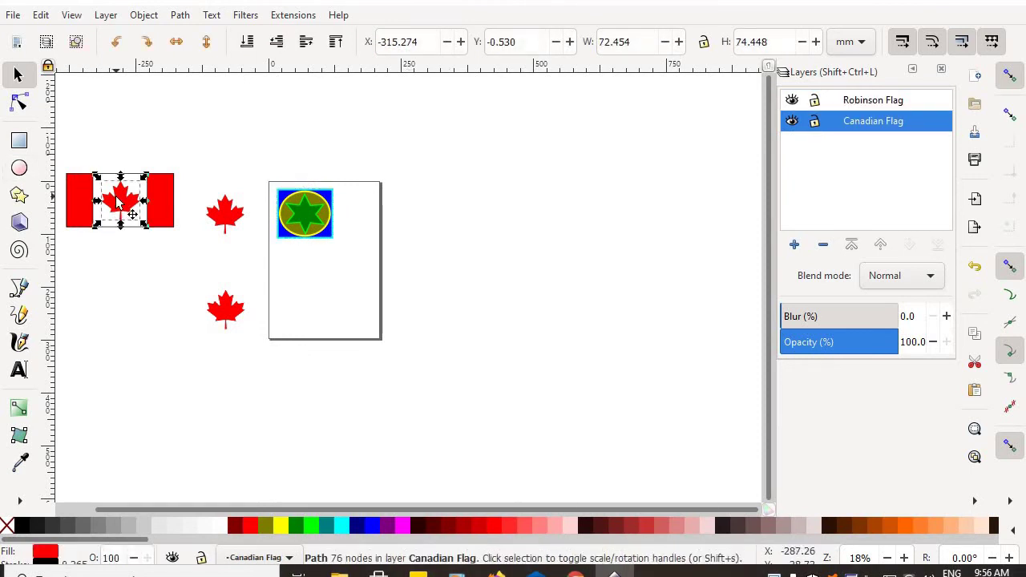
left_click(70, 158)
left_click_drag(61, 158, 185, 268)
right_click(162, 206)
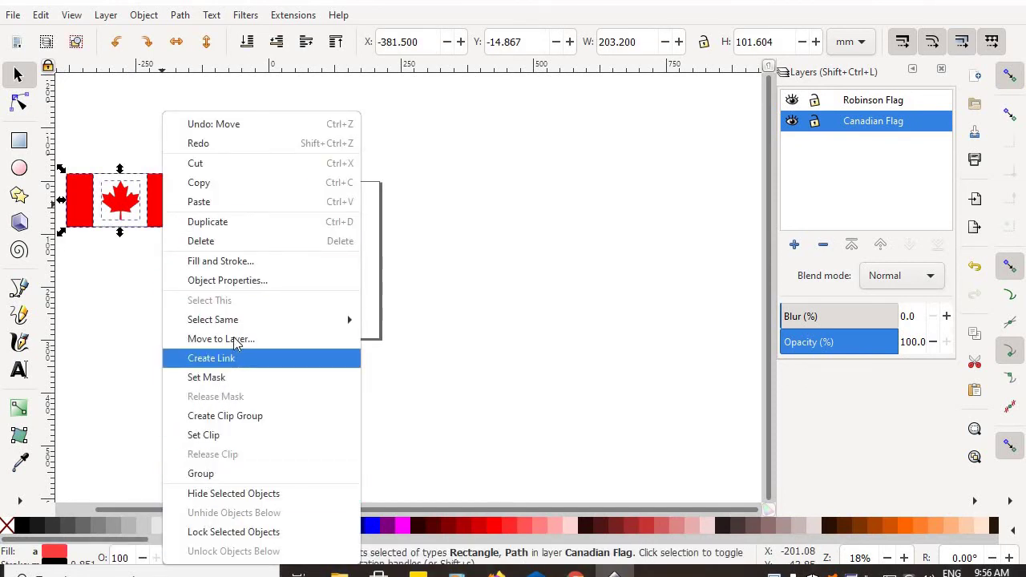
left_click(201, 473)
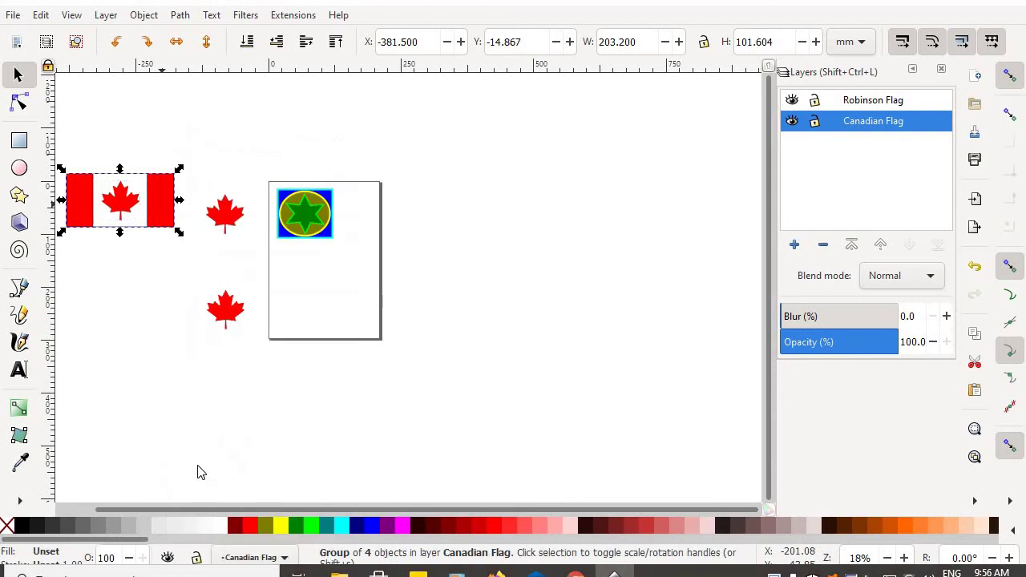
left_click(133, 293)
left_click_drag(137, 213, 346, 322)
left_click(445, 253)
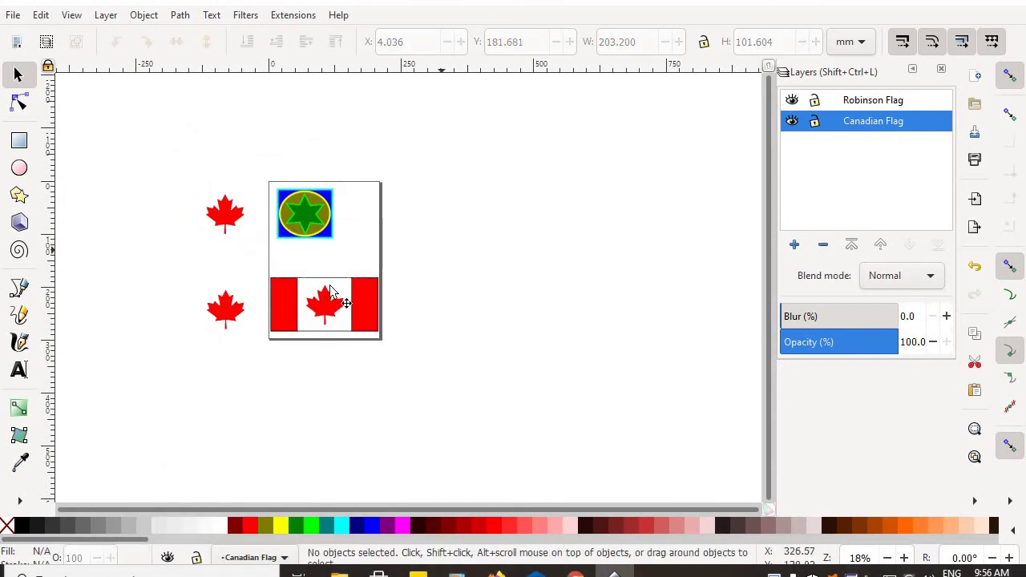
Step: Nudge the lower maple leaf slightly to the right
left_click(232, 317)
mouse_move(232, 317)
left_mouse_down()
mouse_move(260, 319)
mouse_move(237, 313)
left_mouse_up()
left_click(136, 251)
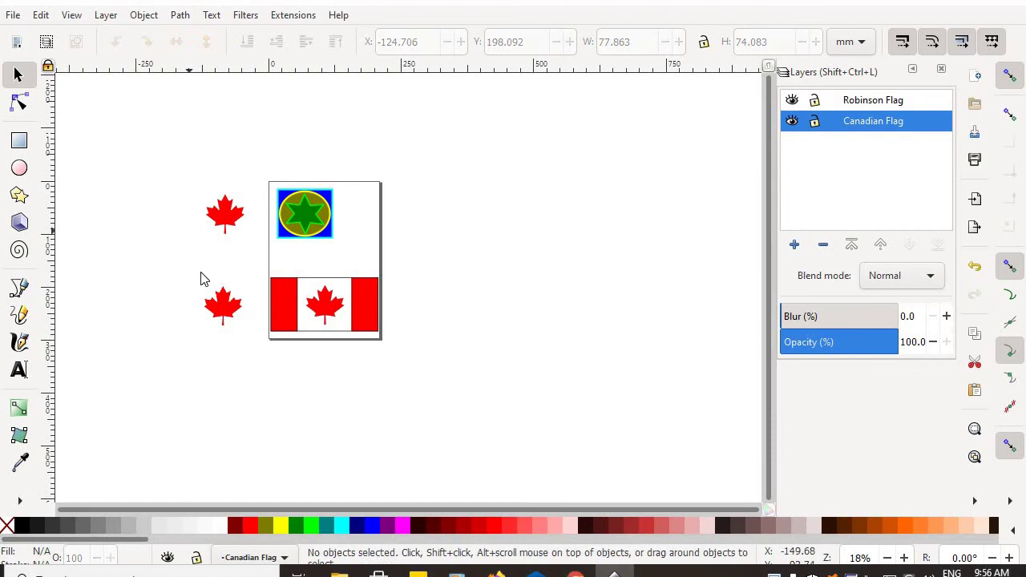
Step: Create a new layer named 'Maple Leaves'
left_click(795, 245)
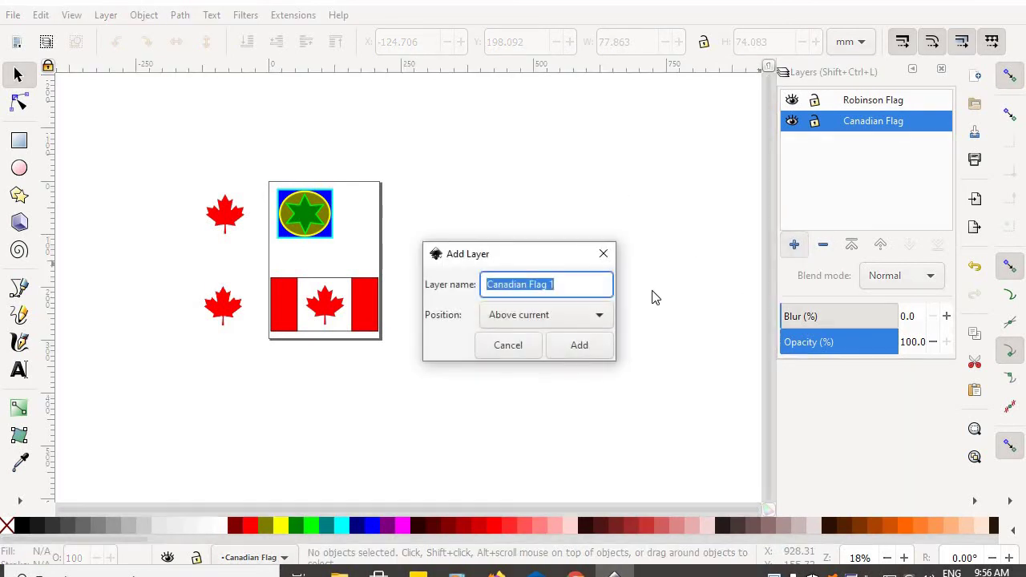
type("Maple Leaves")
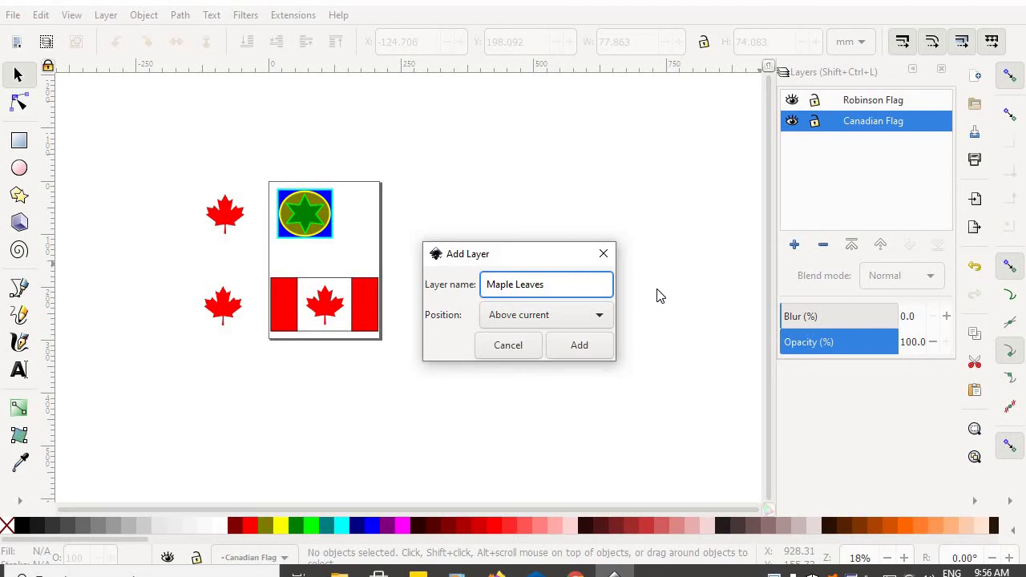
left_click(603, 353)
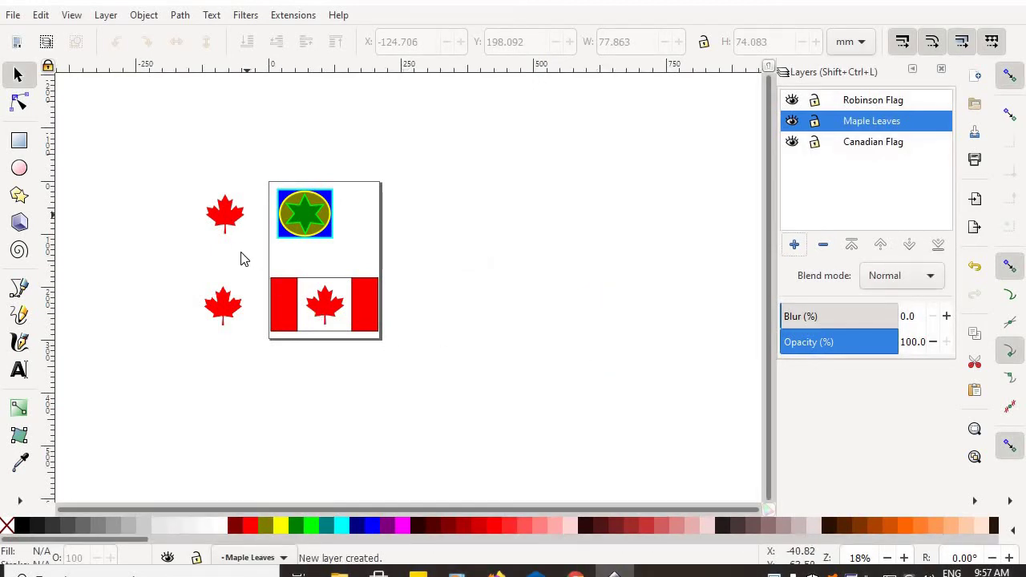
Step: Move the upper and lower maple leaves to the Maple Leaves layer with Move to Layer
left_click(231, 225)
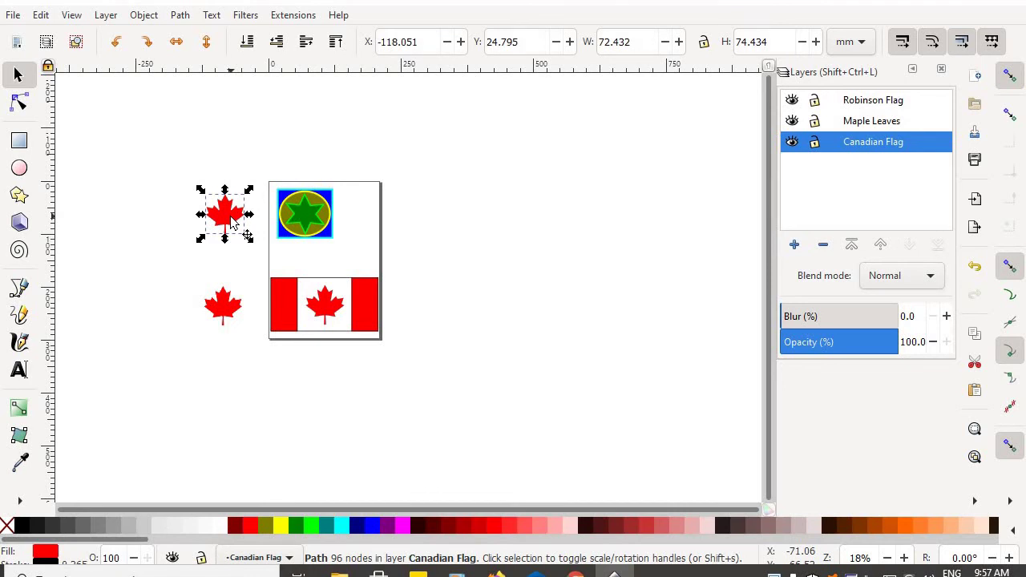
right_click(231, 225)
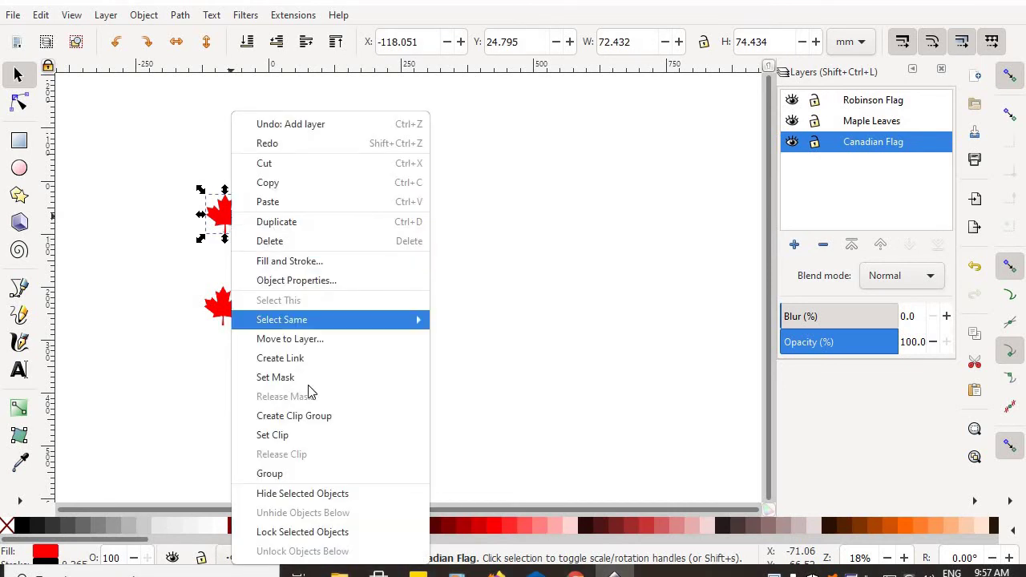
left_click(309, 340)
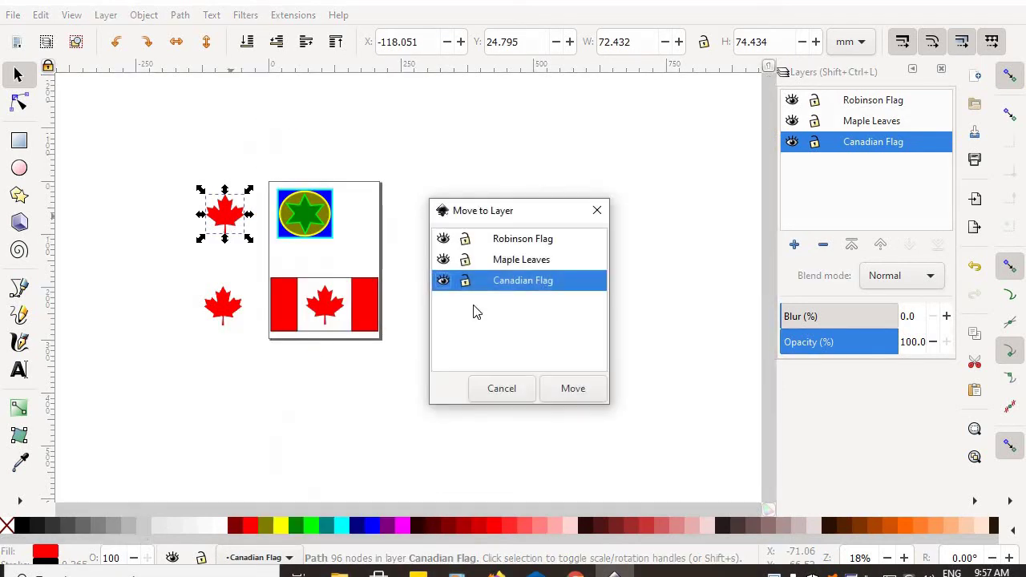
left_click(538, 264)
left_click(573, 389)
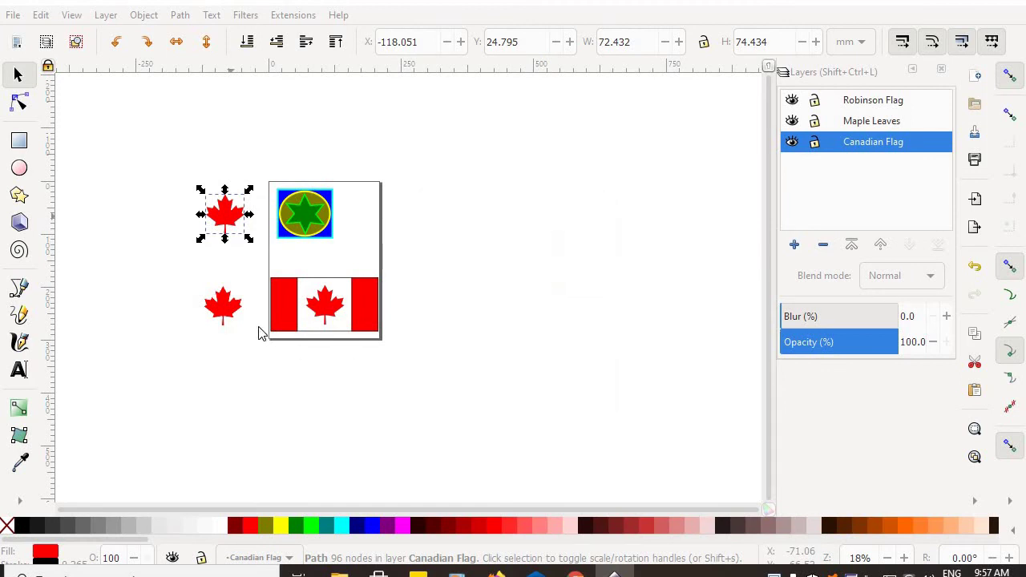
left_click(237, 322)
right_click(233, 319)
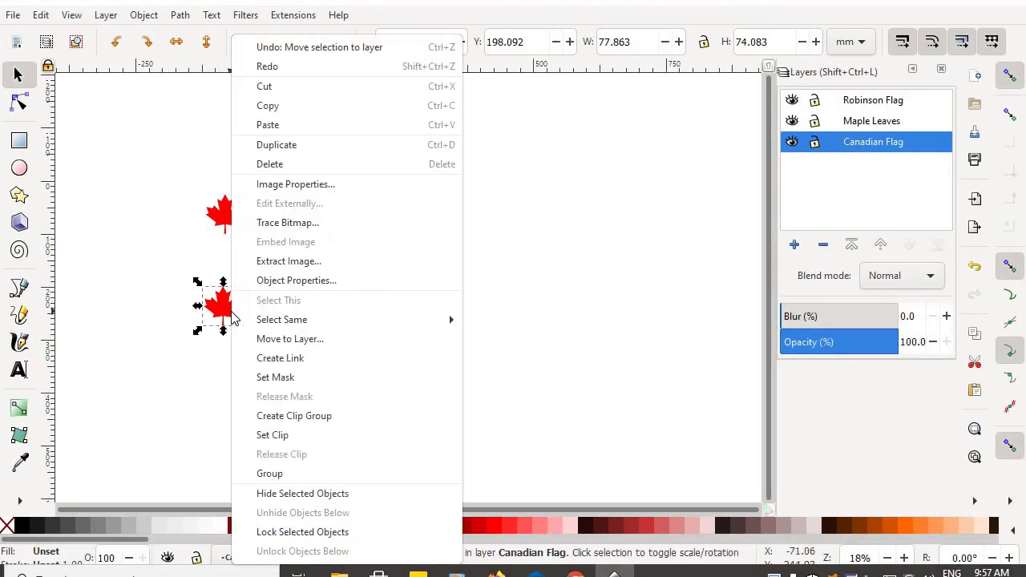
left_click(308, 340)
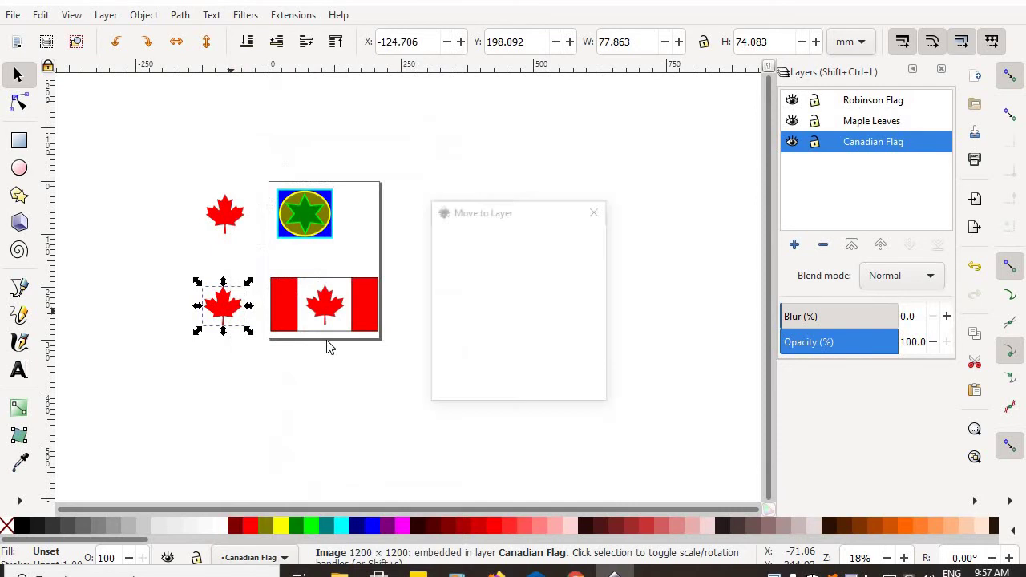
left_click(518, 261)
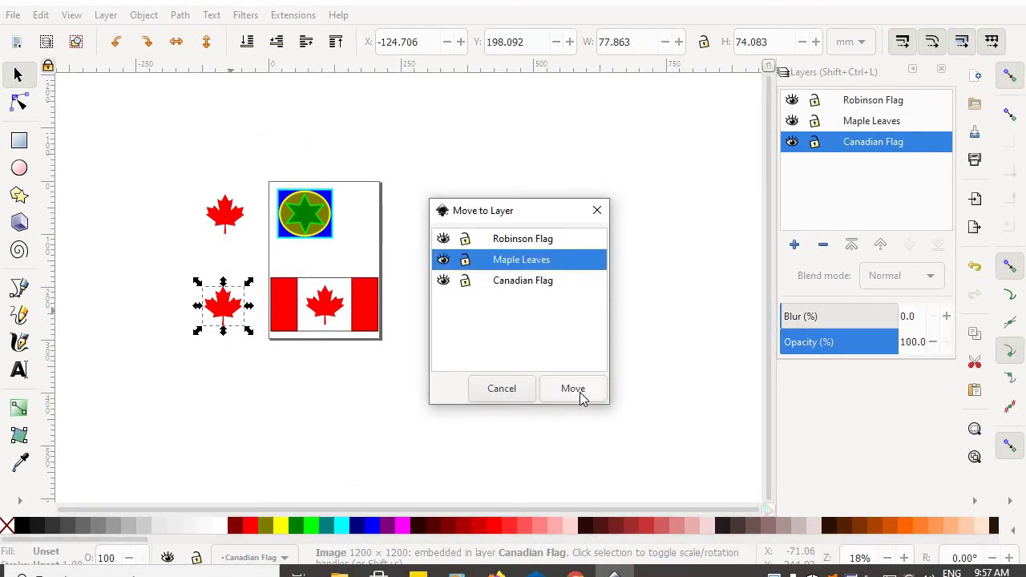
left_click(573, 389)
left_click(661, 259)
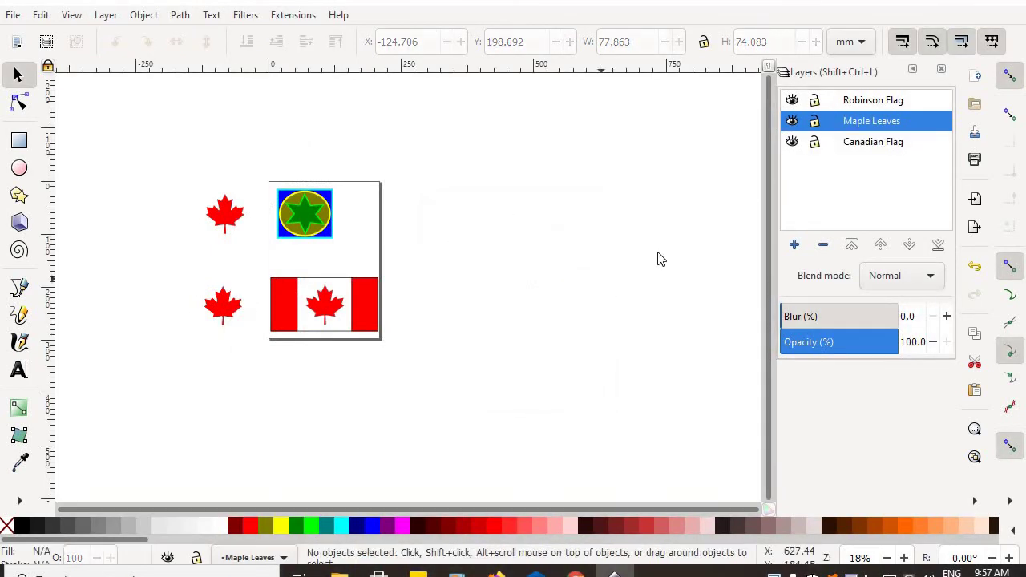
Step: Lock the Maple Leaves layer after checking its visibility
left_click(793, 122)
left_click(793, 122)
left_click(793, 122)
left_click(794, 122)
left_click(815, 123)
left_click(793, 122)
left_click(793, 122)
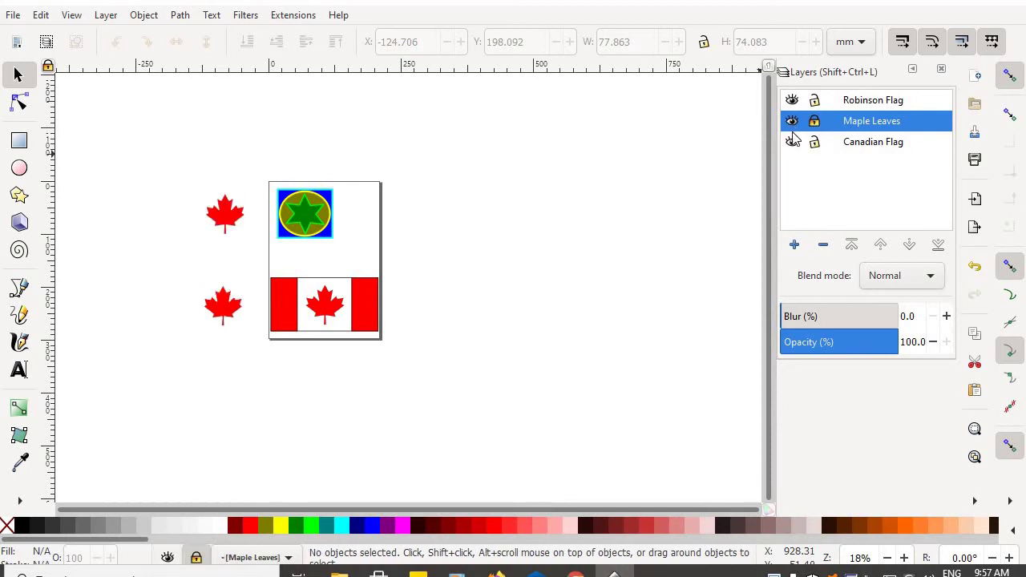
Step: Toggle the Canadian Flag layer's visibility to check its contents
left_click(793, 142)
left_click(793, 142)
left_click(793, 142)
left_click(792, 142)
left_click(792, 142)
left_click(793, 142)
Step: Check the Robinson Flag layer's visibility and select the star emblem
left_click(793, 101)
left_click(793, 101)
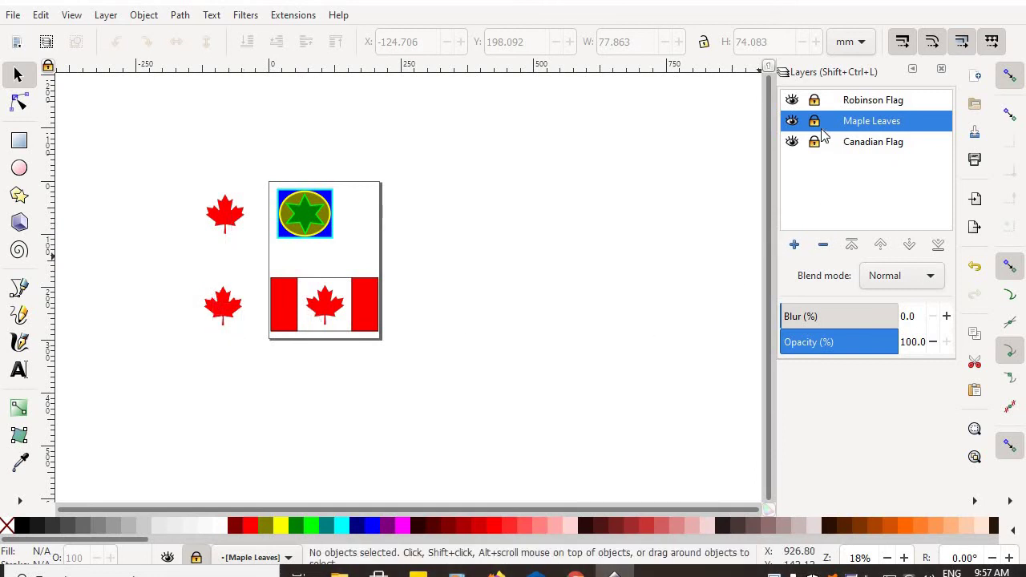
left_click(792, 100)
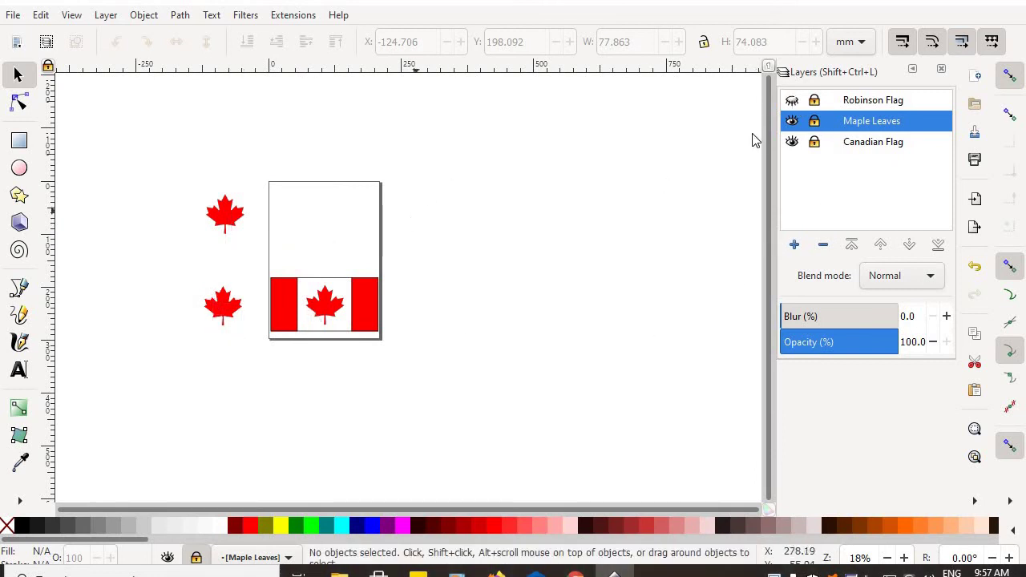
left_click(793, 100)
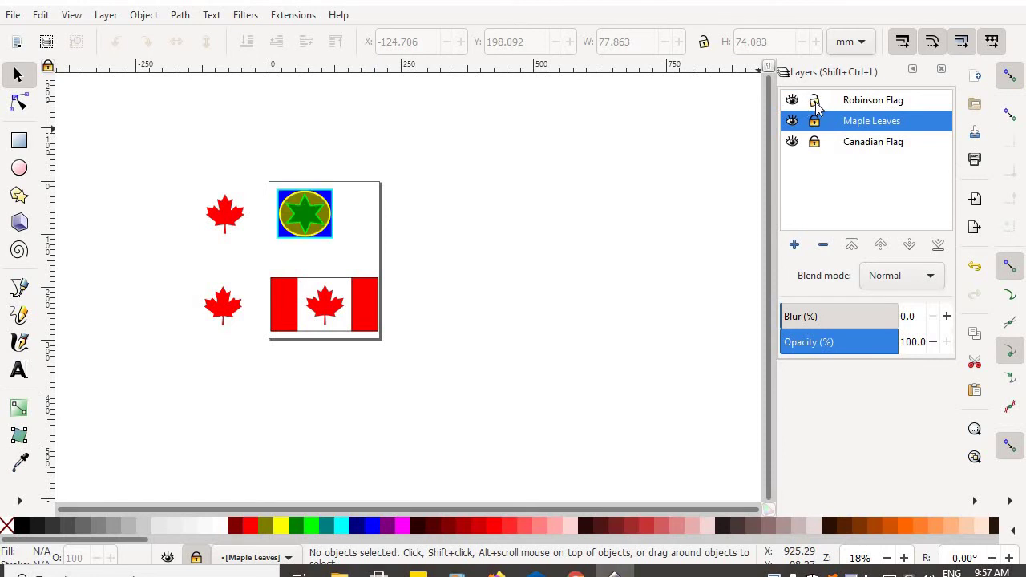
left_click(329, 229)
Step: Move the emblem off the page to the right, ungroup it and pull the star out
left_click_drag(329, 228, 573, 243)
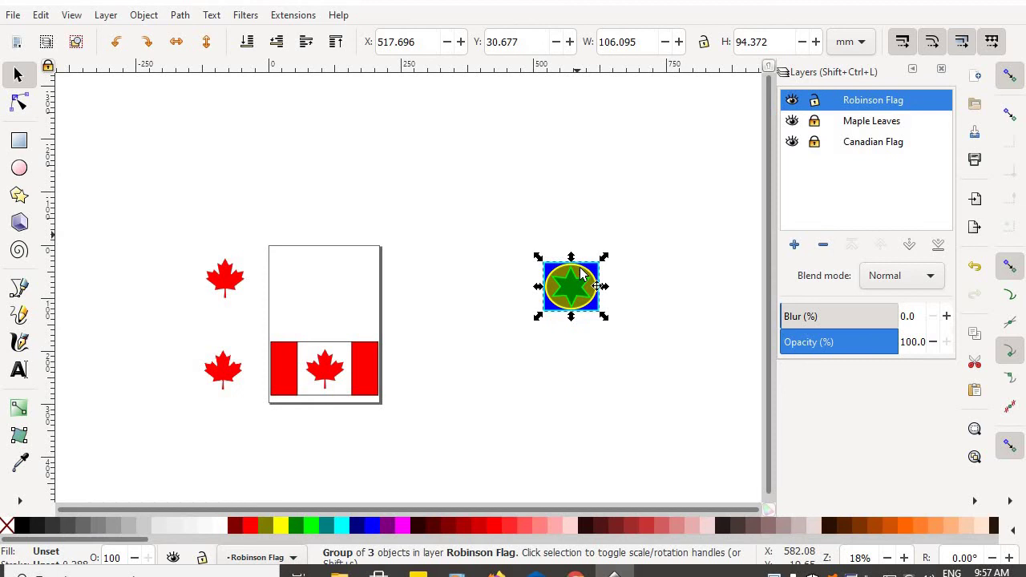
scroll(592, 222, "up", 4)
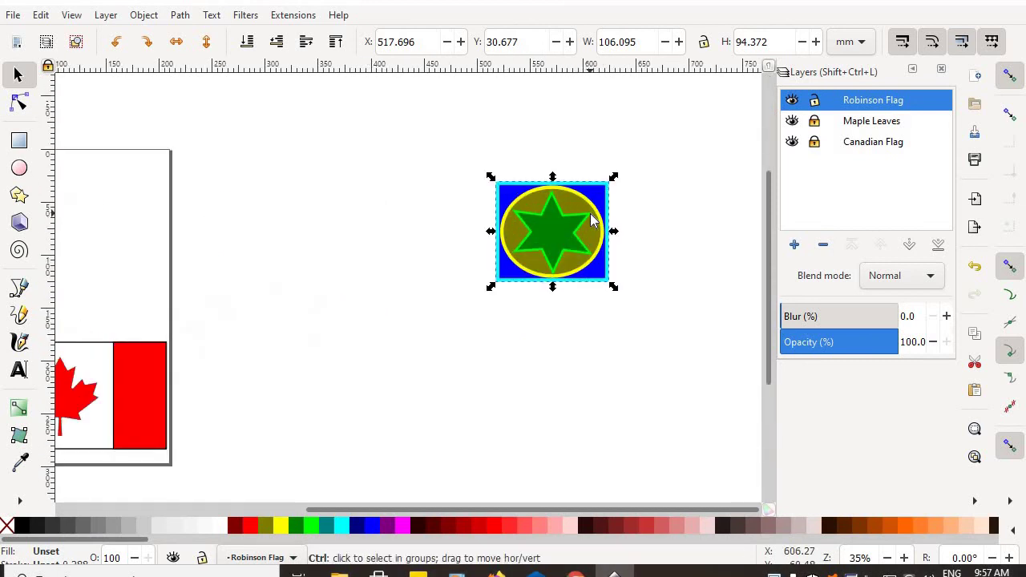
left_click(698, 123)
left_click_drag(699, 123, 383, 404)
right_click(510, 268)
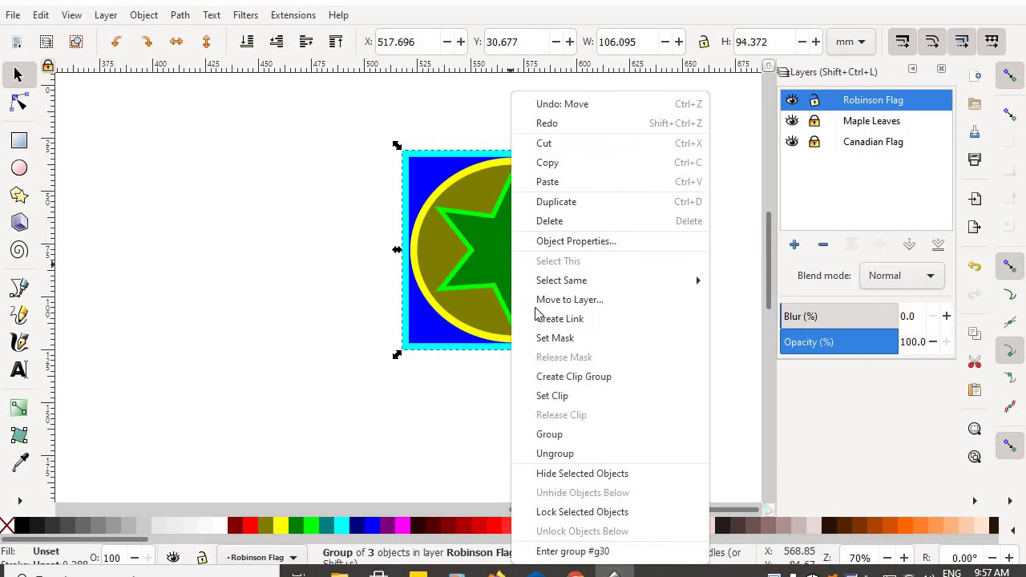
left_click(575, 453)
left_click_drag(533, 299, 213, 305)
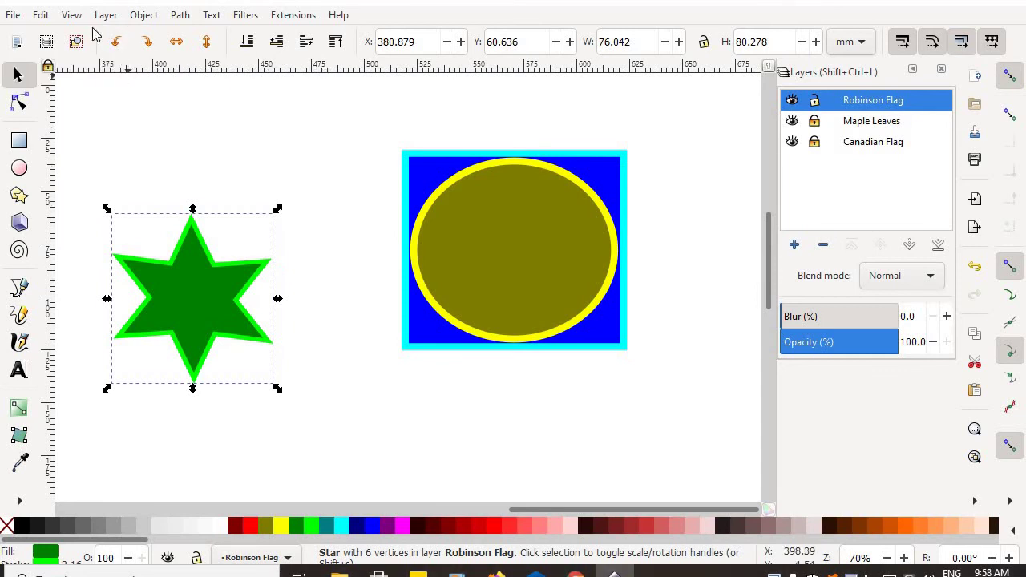
Step: Undo the star's removal and regroup the box, circle and star into one emblem
left_click(42, 15)
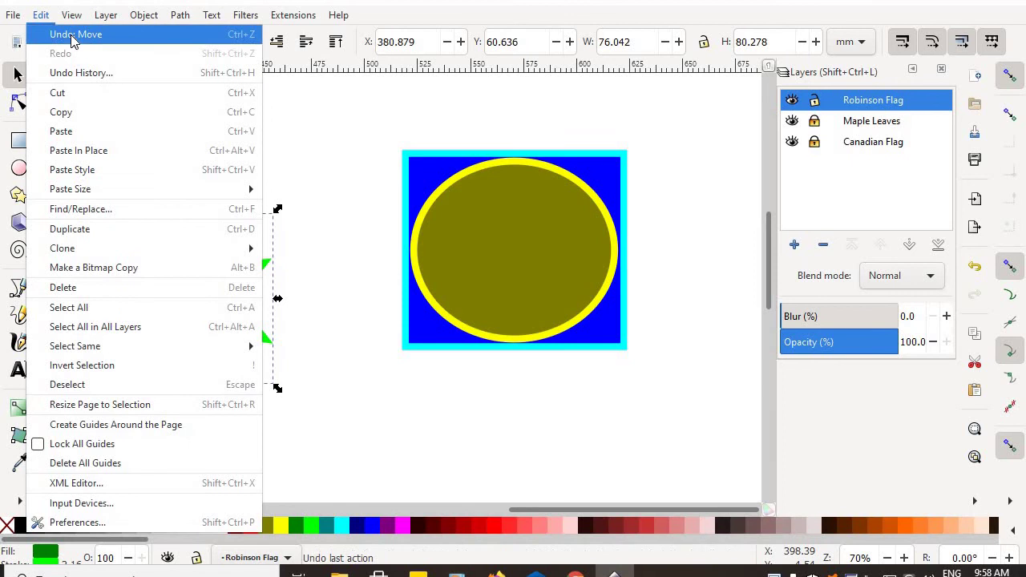
left_click(70, 34)
left_click(672, 123)
left_click_drag(669, 118, 356, 393)
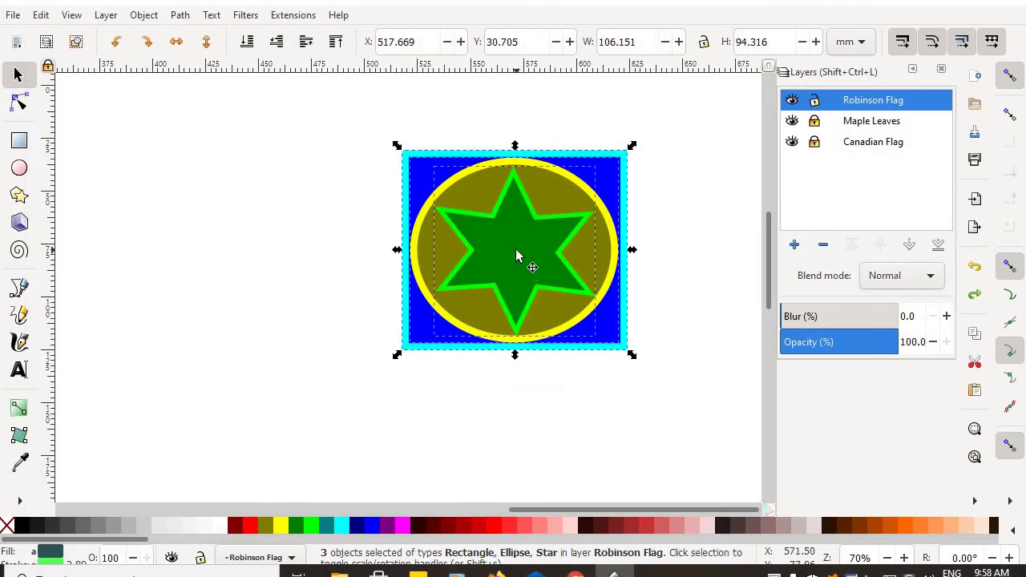
right_click(515, 249)
left_click(566, 474)
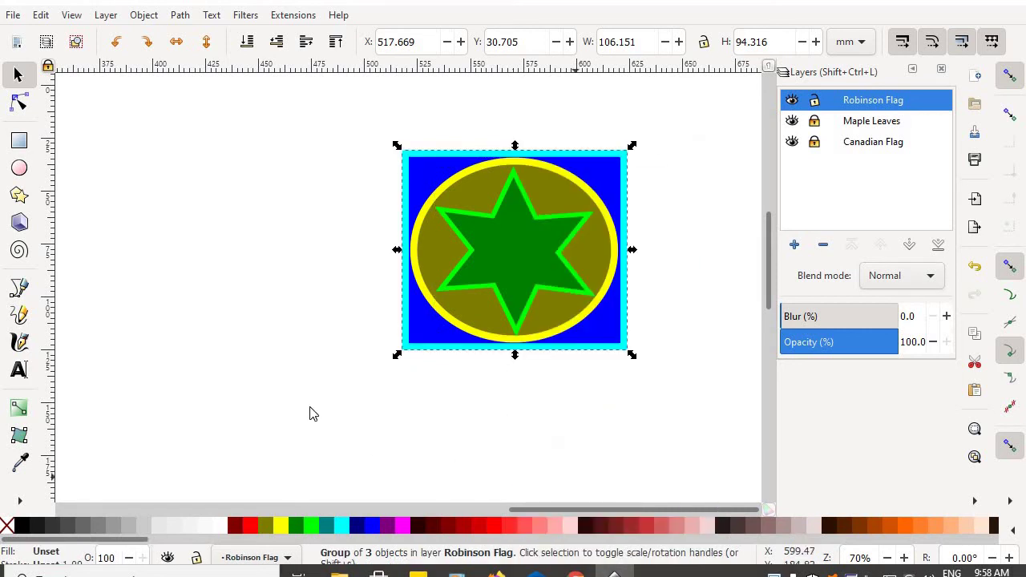
left_click(272, 349)
scroll(259, 362, "down", 2)
scroll(484, 366, "up", 2)
scroll(408, 380, "down", 3)
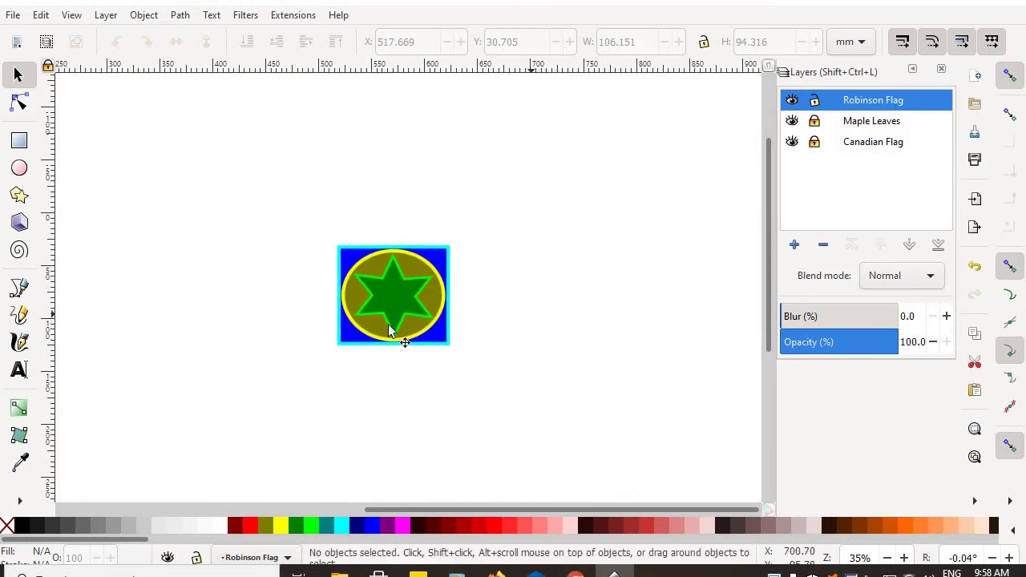
Step: Drag the emblem group to the top of the page above the Canadian flag
left_click_drag(392, 304, 134, 291)
scroll(245, 301, "down", 3)
left_click_drag(128, 296, 126, 300)
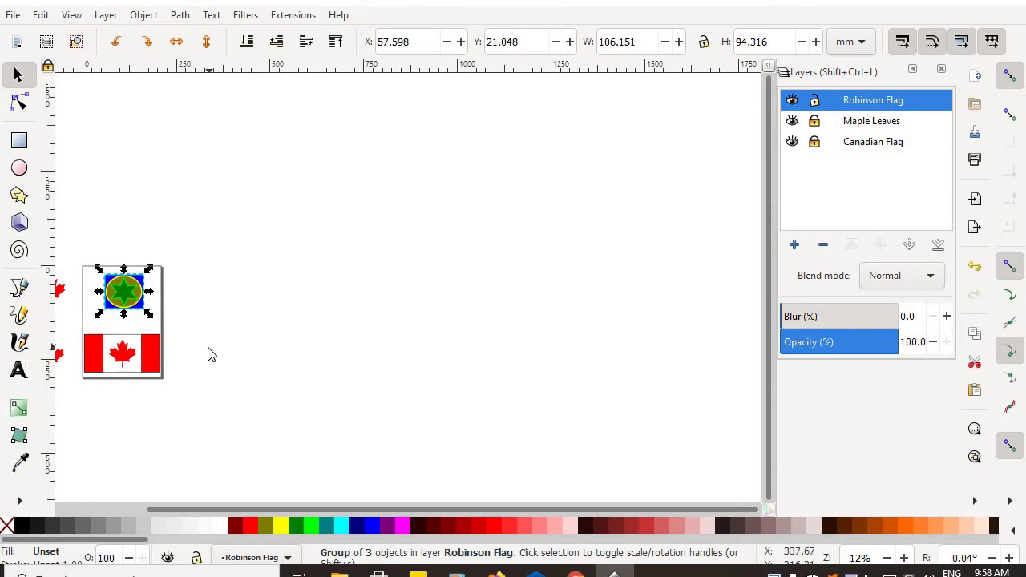
left_click(71, 310)
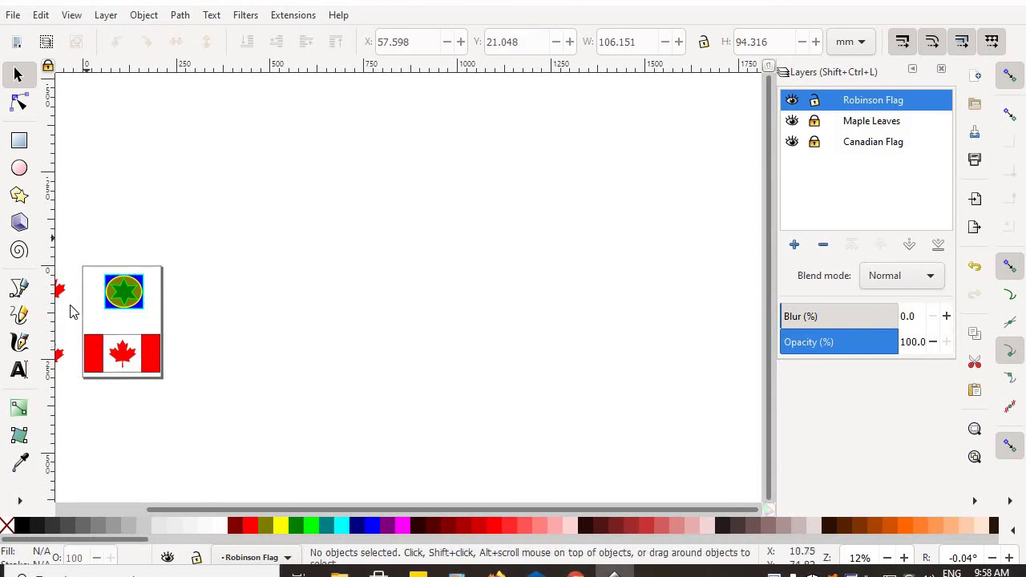
scroll(71, 315, "up", 2, "ctrl")
scroll(71, 315, "up", 1, "ctrl")
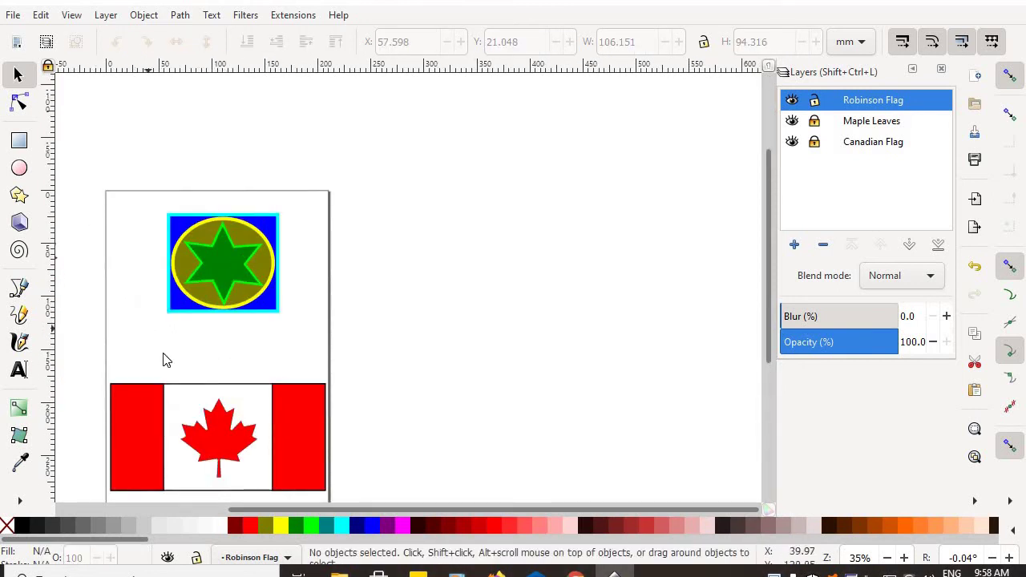
scroll(337, 333, "left", 4)
scroll(368, 323, "down", 1)
scroll(368, 323, "left", 2)
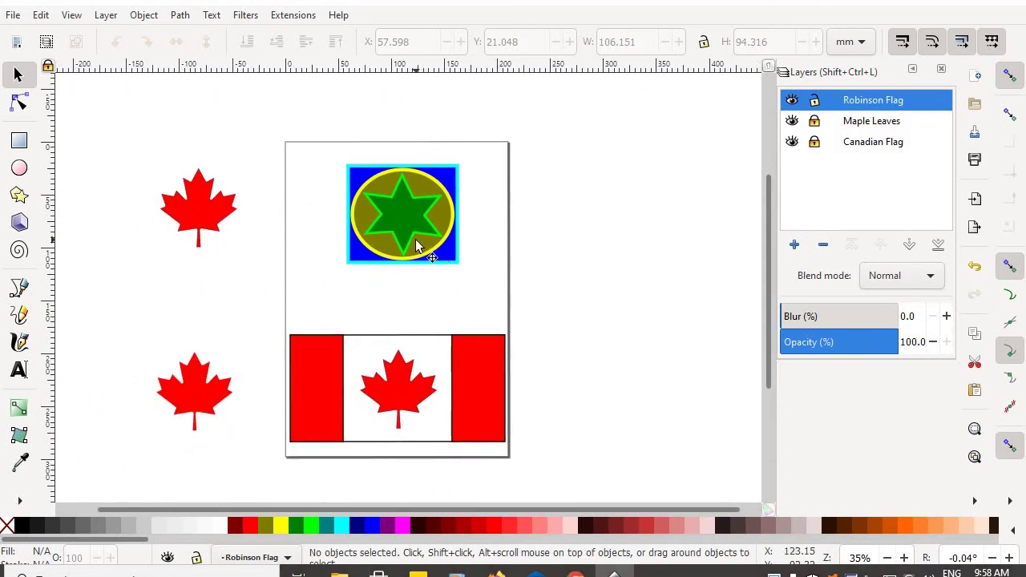
scroll(415, 245, "up", 1, "ctrl")
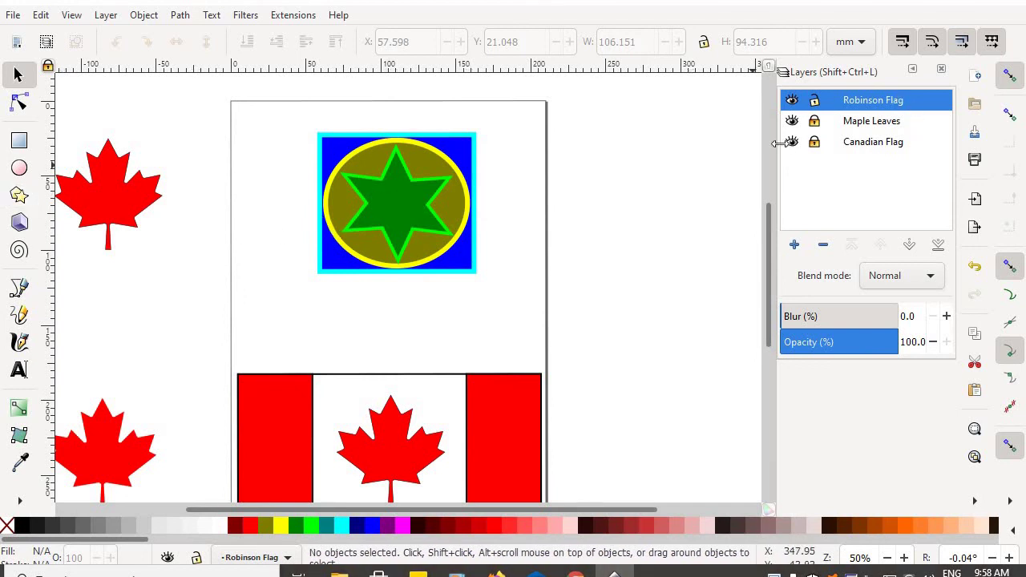
left_click(106, 15)
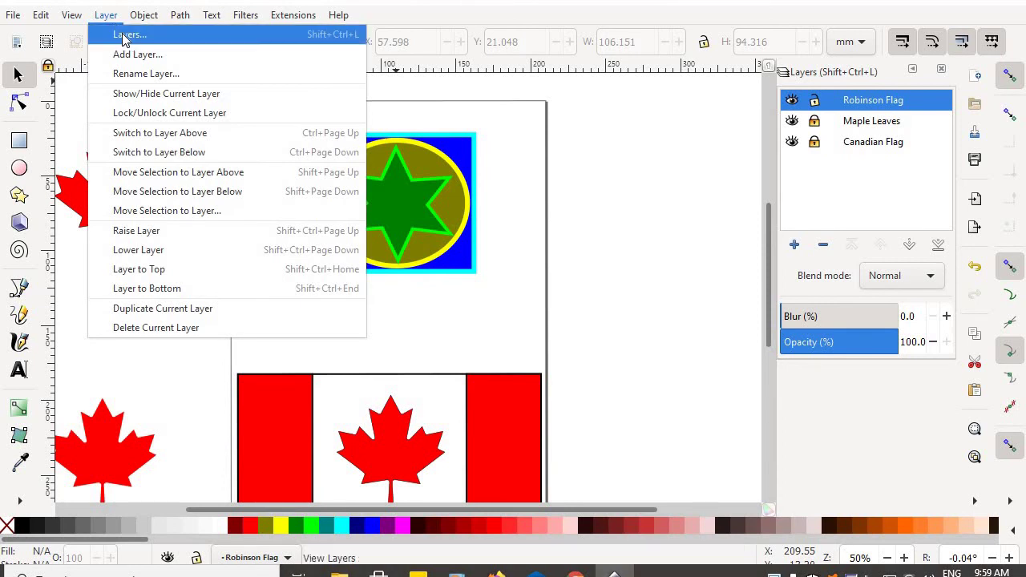
left_click(644, 174)
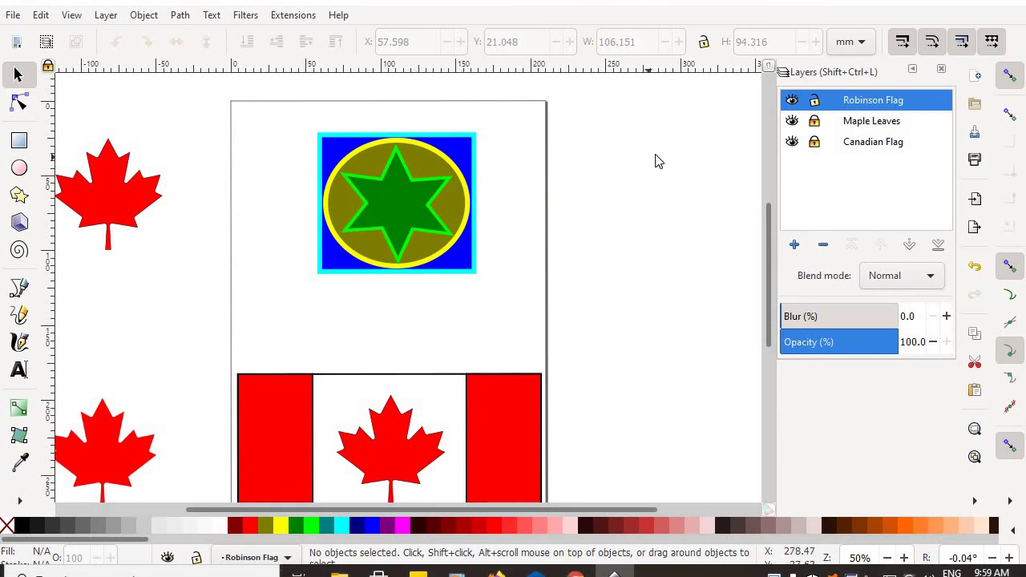
Step: Undo the emblem's move, grouping and ungrouping four times from the Edit menu
left_click(40, 16)
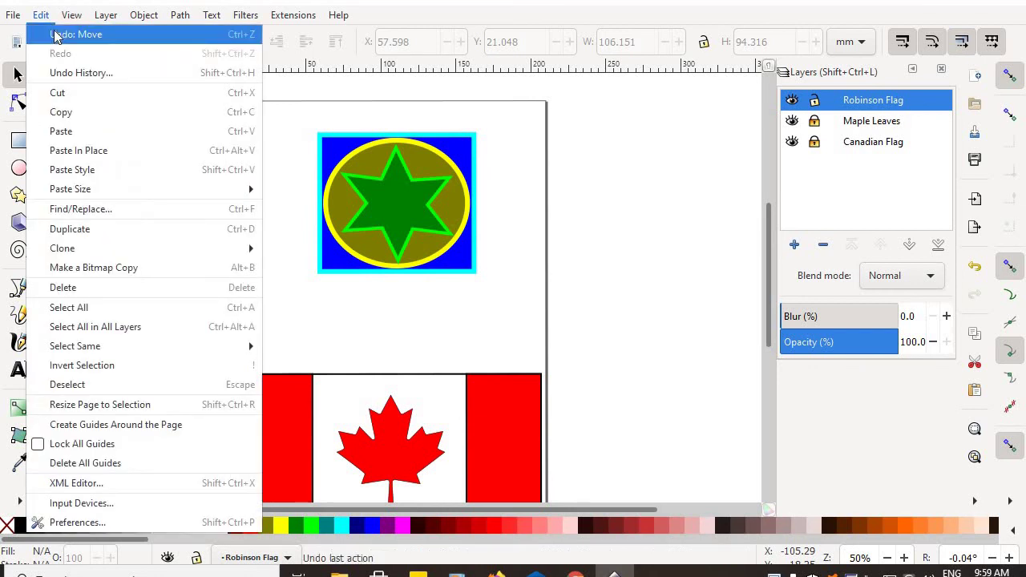
left_click(53, 34)
left_click(41, 16)
left_click(53, 33)
left_click(41, 16)
left_click(55, 35)
left_click(40, 16)
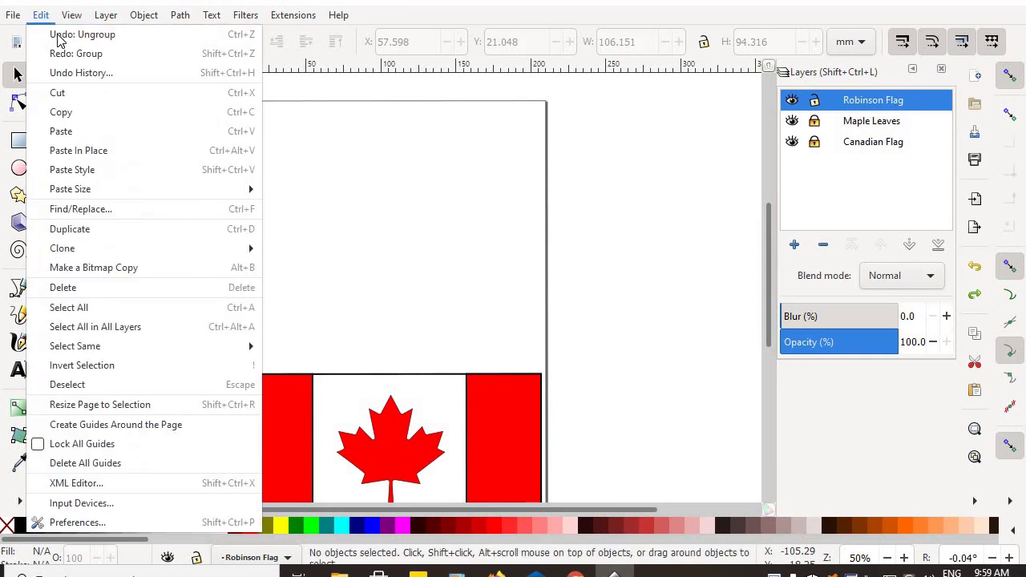
left_click(58, 35)
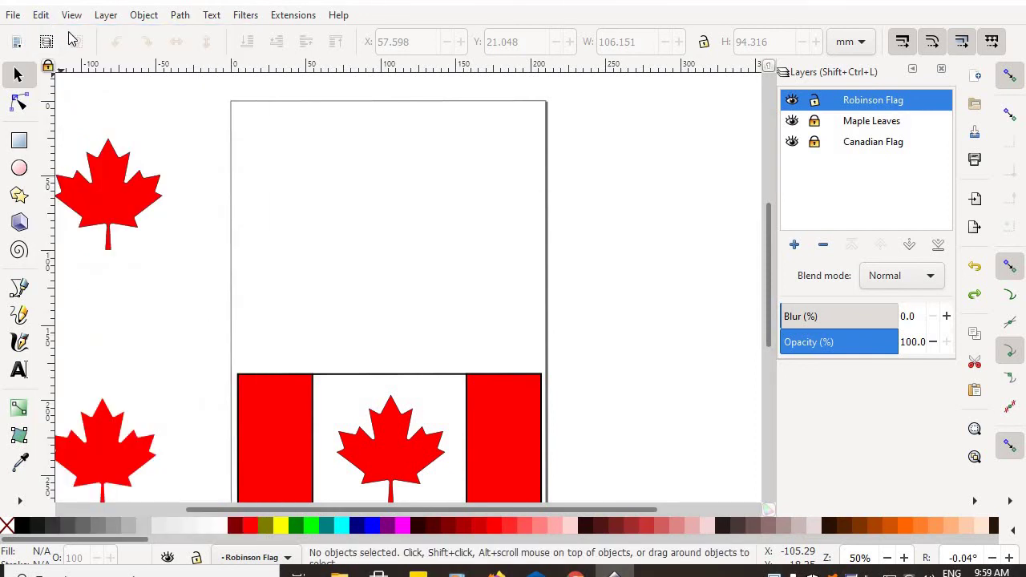
Step: Keep undoing with Ctrl+Z past the Maple Leaves layer to the separate emblem layers
key("ctrl+z")
key("ctrl+z")
key("ctrl+z")
key("ctrl+z")
key("ctrl+z")
key("ctrl+z")
key("ctrl+z")
key("ctrl+z")
key("ctrl+z")
key("ctrl+z")
key("ctrl+z")
key("ctrl+z")
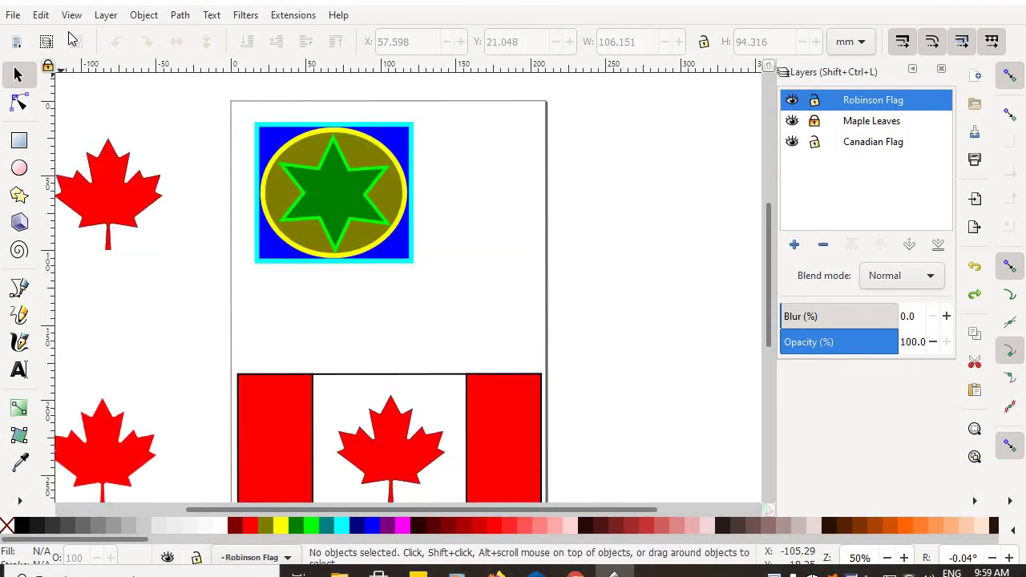
key("ctrl+z")
key("ctrl+z")
key("ctrl+z")
key("ctrl+z")
key("ctrl+z")
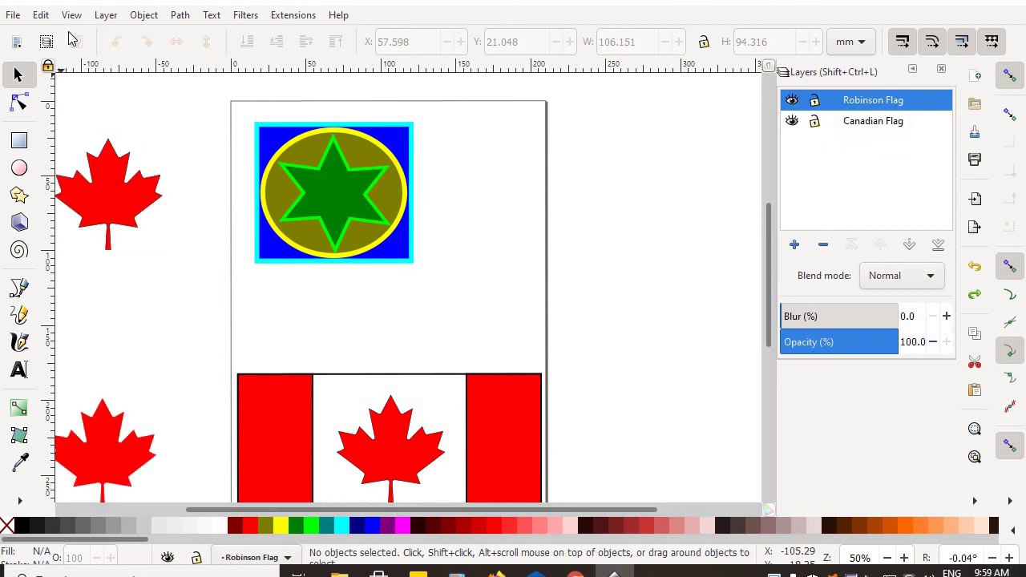
key("ctrl+z")
key("ctrl+z")
key("ctrl+z")
key("ctrl+z")
key("ctrl+z")
key("ctrl+z")
key("ctrl+z")
key("ctrl+z")
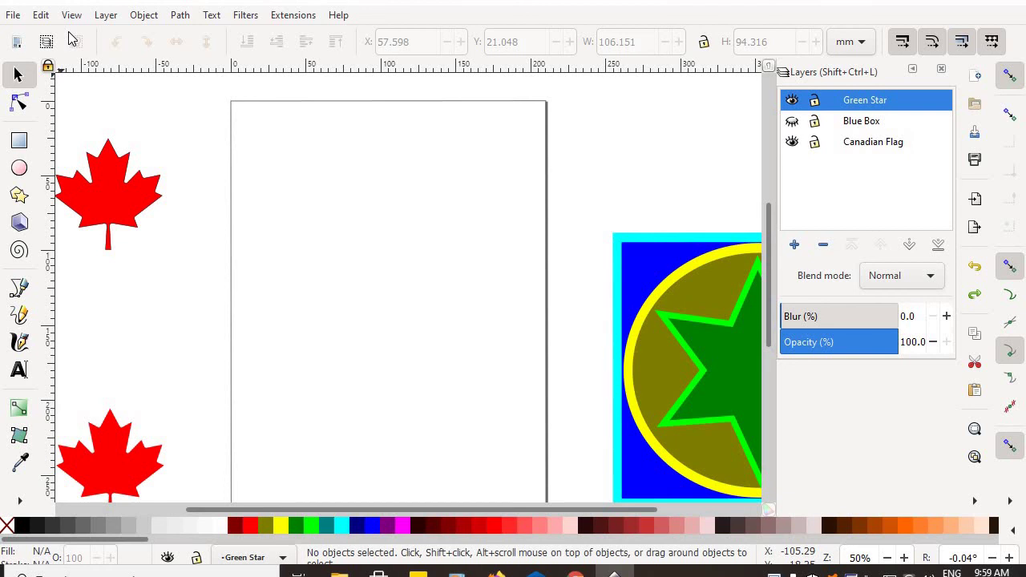
key("ctrl+z")
key("ctrl+z")
key("ctrl+z")
key("ctrl+z")
key("ctrl+z")
key("ctrl+z")
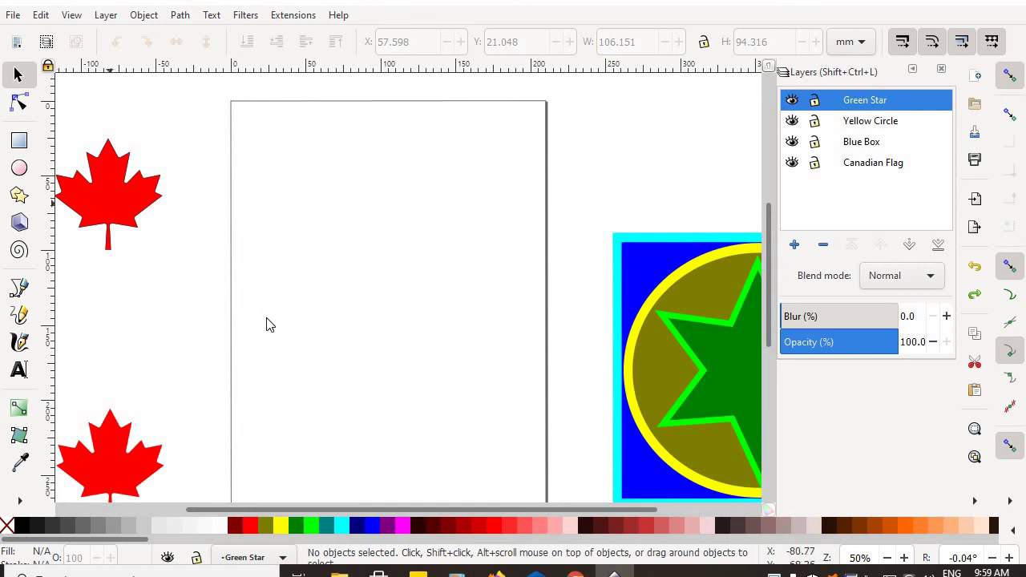
Step: Move the star emblem, undo it, and redo twice, leaving it about 375 × 322 mm
left_click_drag(477, 511, 566, 512)
left_click(616, 374)
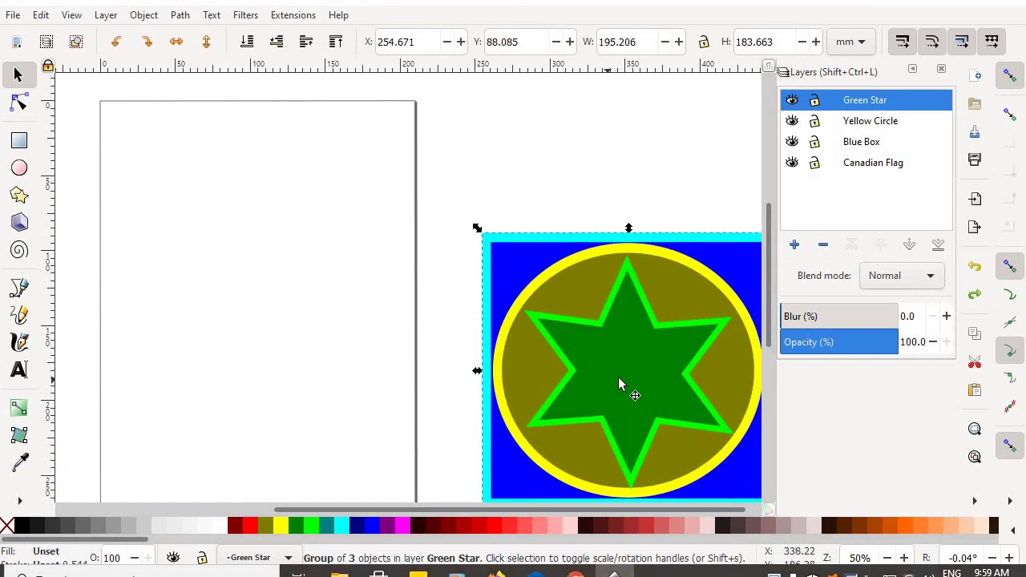
left_click_drag(618, 383, 582, 300)
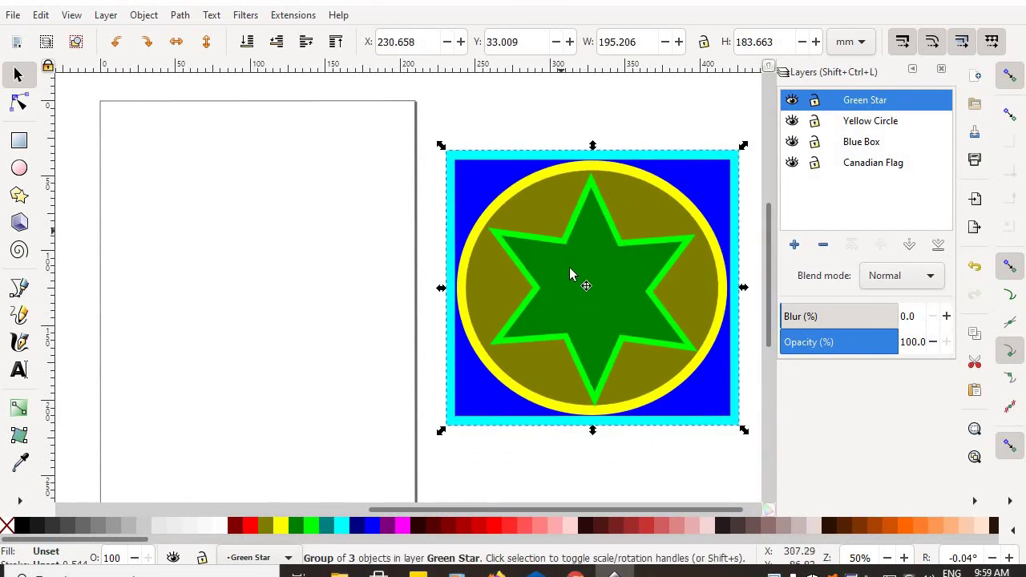
key("ctrl+z")
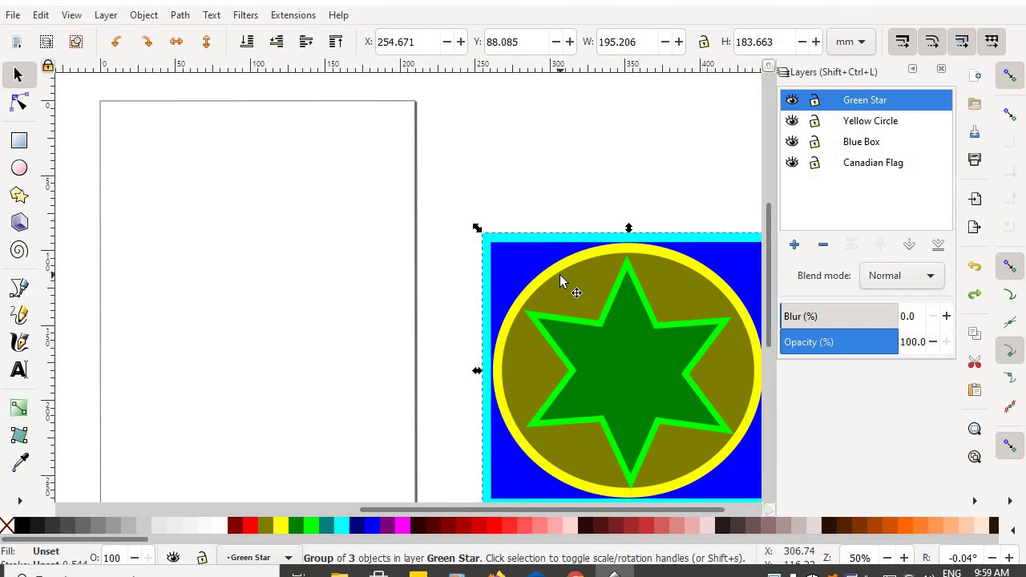
key("ctrl+shift+z")
key("ctrl+shift+z")
key("ctrl+shift+z")
key("ctrl+shift+z")
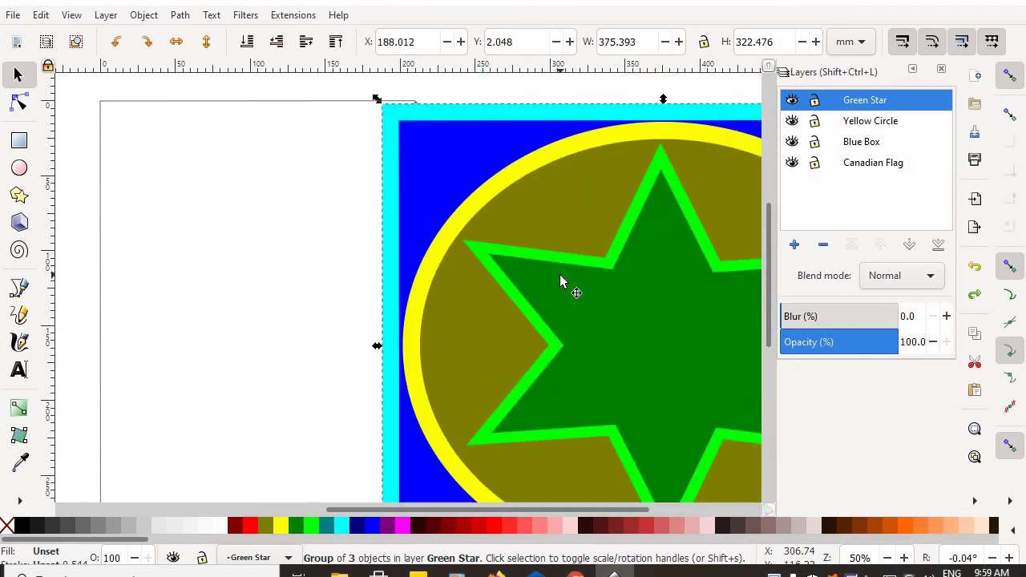
key("ctrl+shift+z")
key("ctrl+shift+z")
key("ctrl+shift+z")
key("ctrl+shift+z")
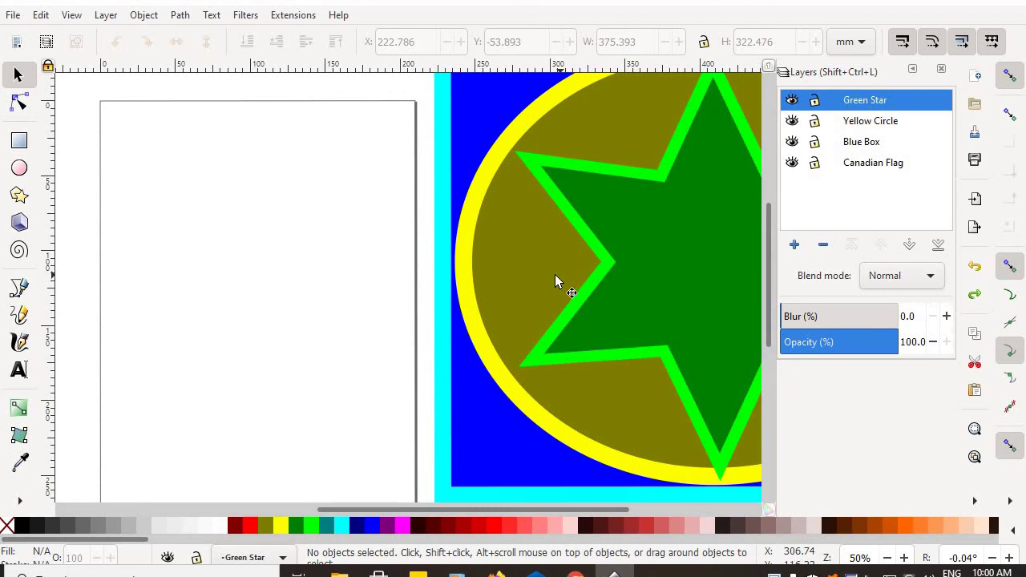
scroll(653, 286, "down", 2)
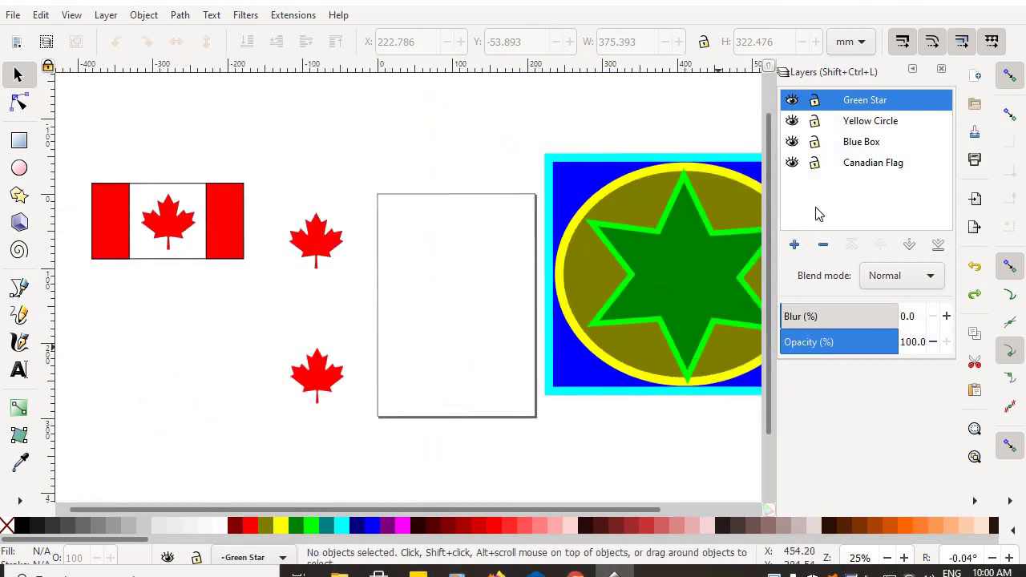
left_click(792, 102)
left_click(792, 102)
left_click(792, 101)
left_click(792, 101)
left_click(791, 121)
left_click(792, 121)
left_click(792, 121)
left_click(792, 121)
left_click(792, 121)
left_click(791, 121)
left_click(792, 142)
left_click(792, 142)
left_click(792, 142)
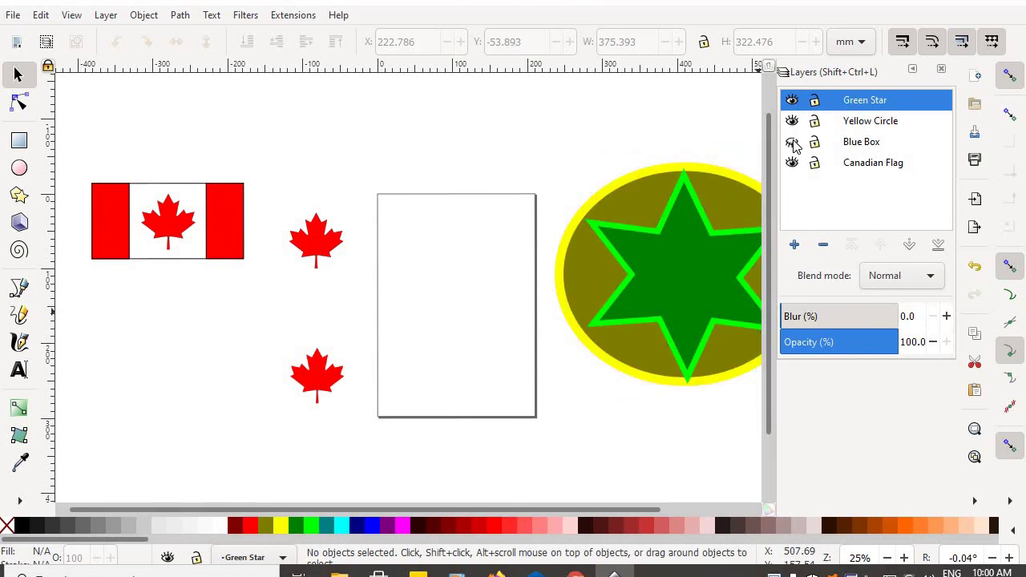
left_click(792, 142)
left_click(793, 142)
left_click(792, 142)
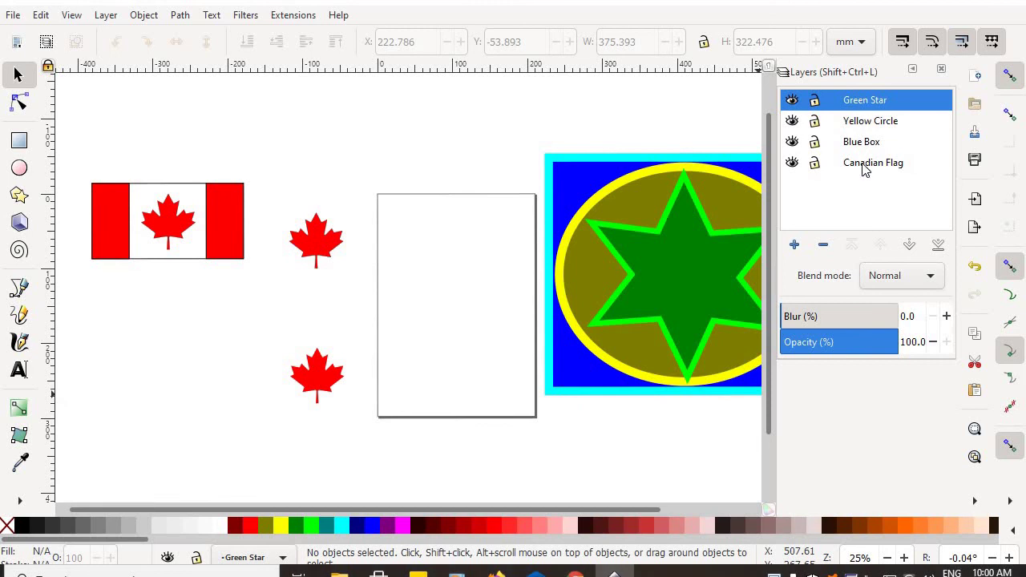
left_click(792, 163)
left_click(792, 163)
left_click(792, 162)
left_click(792, 163)
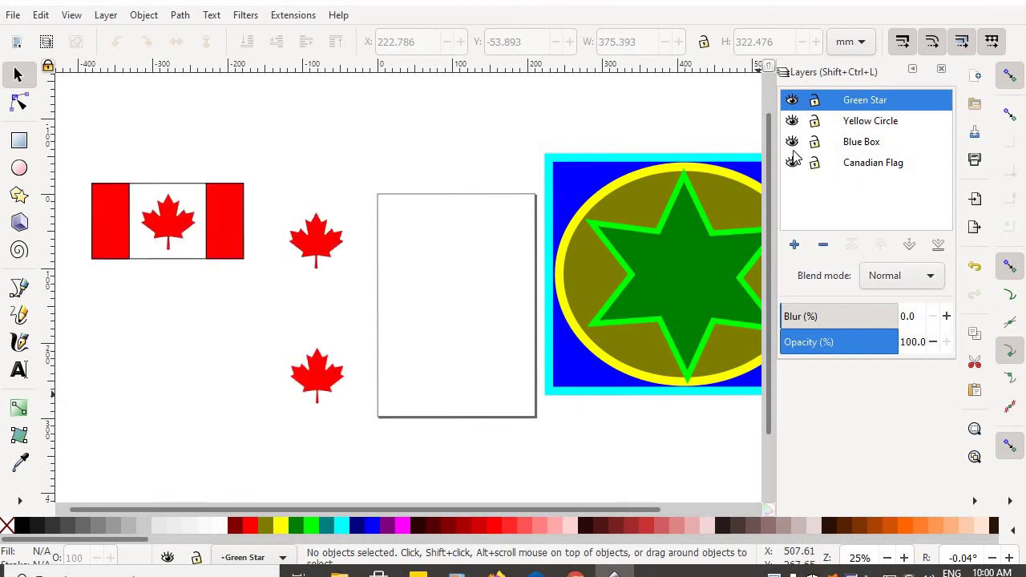
left_click(792, 142)
left_click(792, 142)
left_click(793, 142)
left_click(792, 142)
left_click(792, 122)
left_click(792, 121)
left_click(793, 121)
left_click(792, 121)
left_click(792, 100)
left_click(792, 100)
left_click(792, 100)
left_click(793, 100)
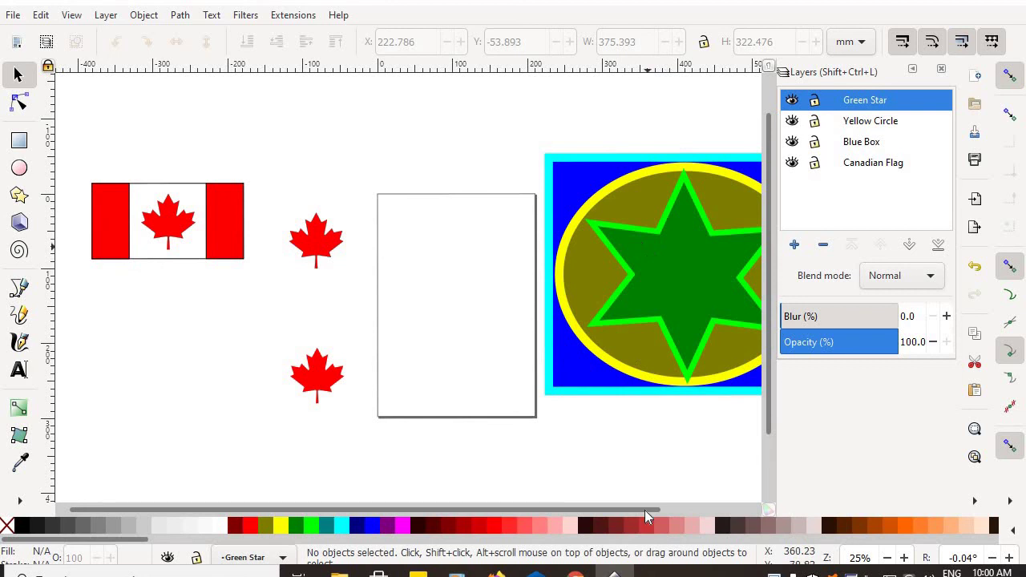
left_click_drag(616, 514, 636, 508)
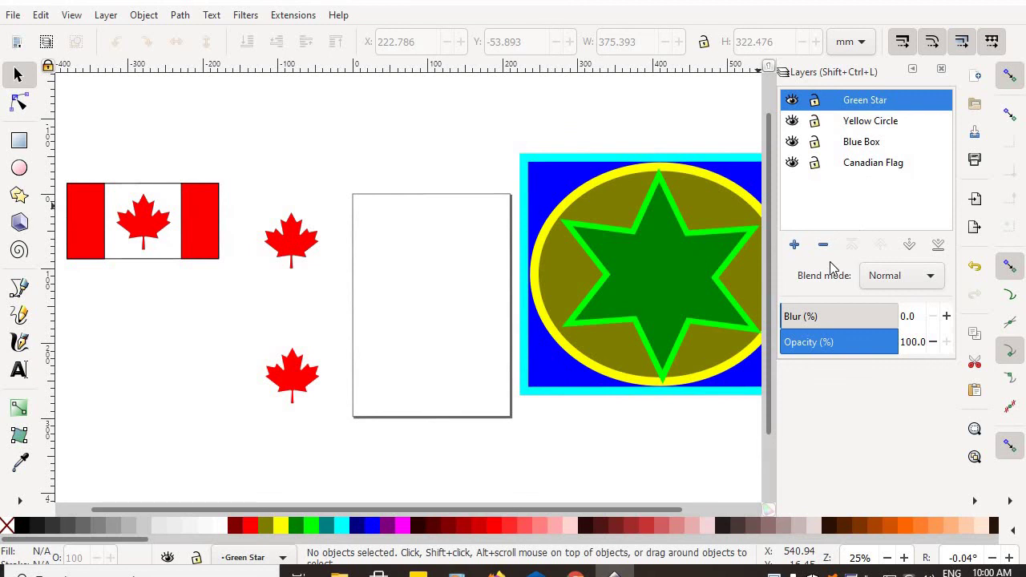
left_click(792, 164)
left_click(792, 164)
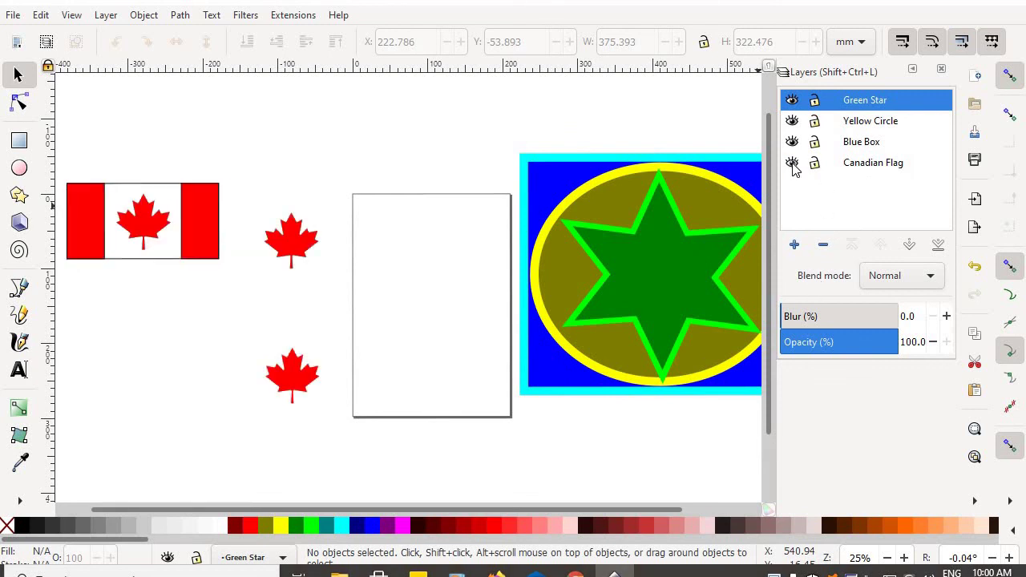
left_click(793, 143)
left_click(792, 142)
left_click(792, 143)
left_click(792, 143)
left_click(792, 122)
left_click(793, 122)
left_click(793, 122)
left_click(792, 122)
left_click(793, 101)
left_click(792, 101)
left_click(792, 101)
left_click(792, 101)
left_click_drag(571, 509, 629, 508)
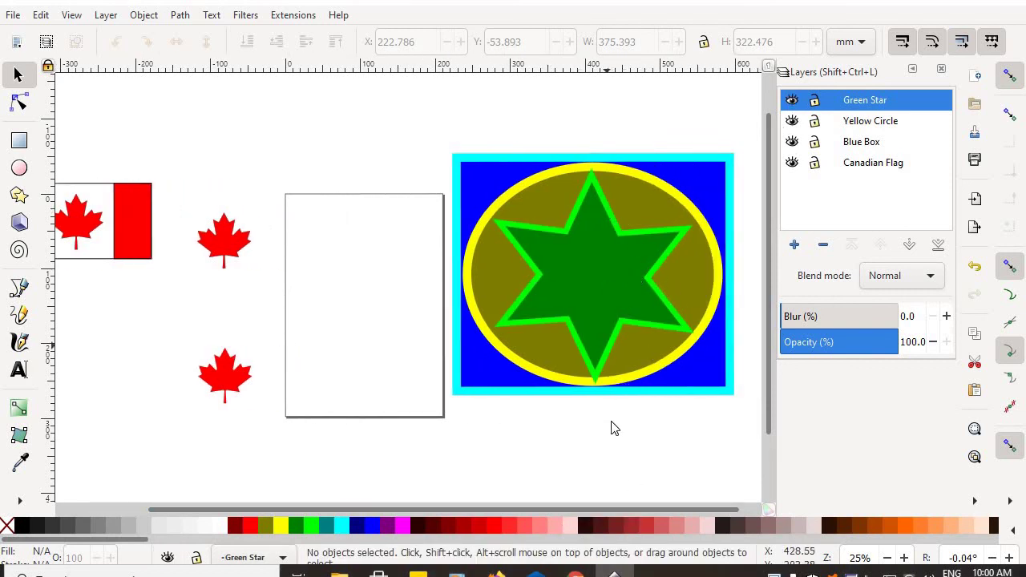